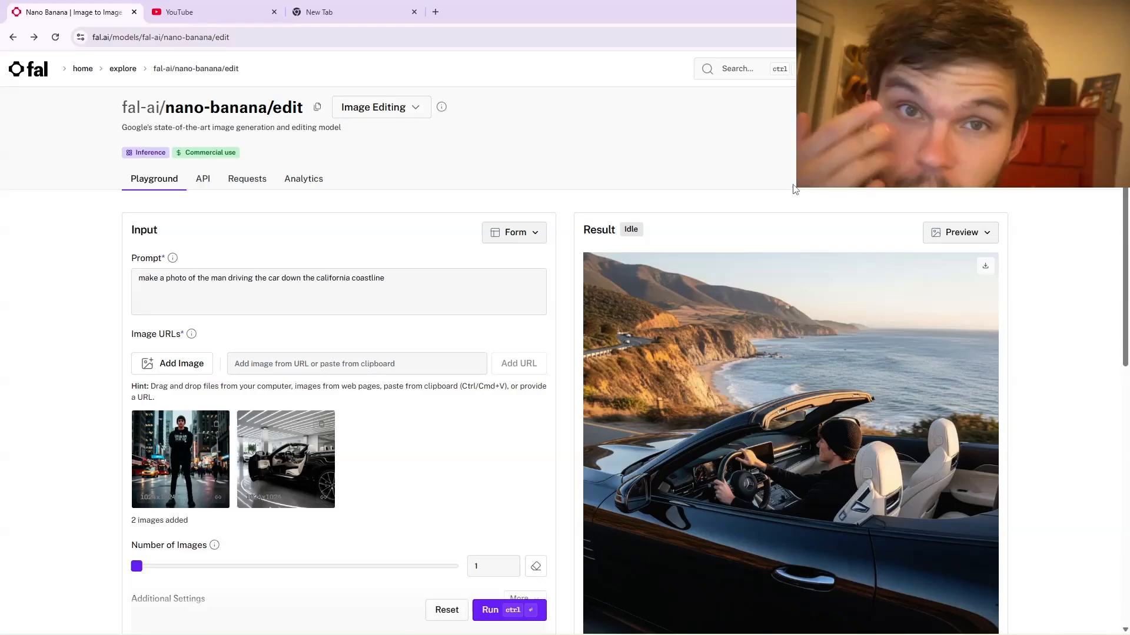
Examine the current image result and the per-image cost stated beneath it
{"action": "scroll", "coordinate": [794, 188], "scroll_direction": "down", "scroll_amount": 3}
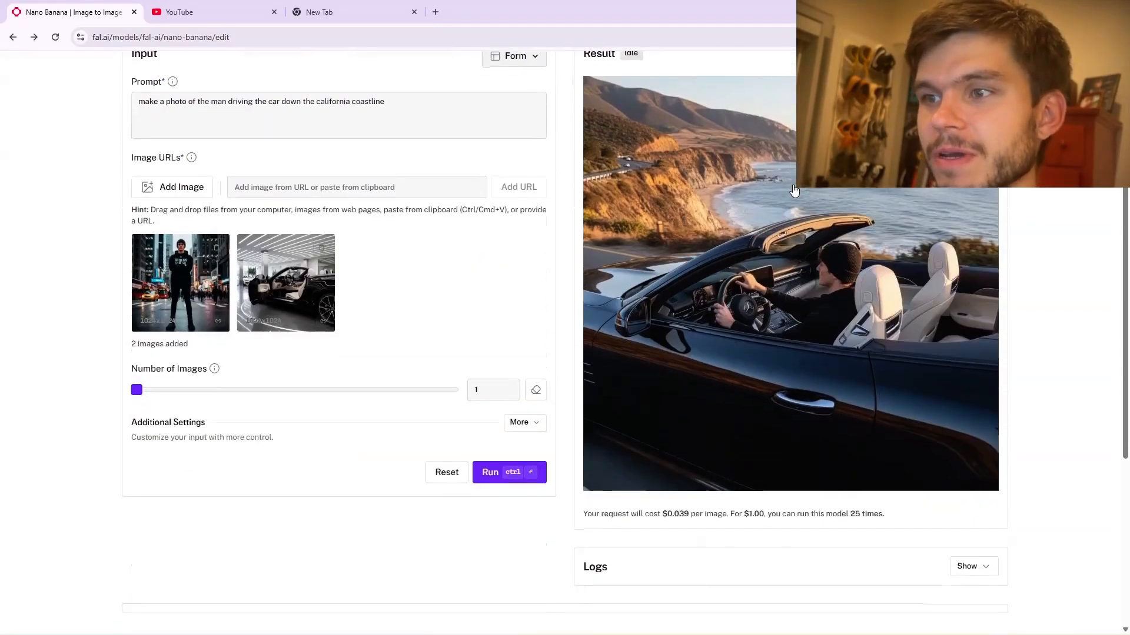
{"action": "scroll", "coordinate": [782, 183], "scroll_direction": "up", "scroll_amount": 3}
{"action": "scroll", "coordinate": [765, 194], "scroll_direction": "down", "scroll_amount": 6}
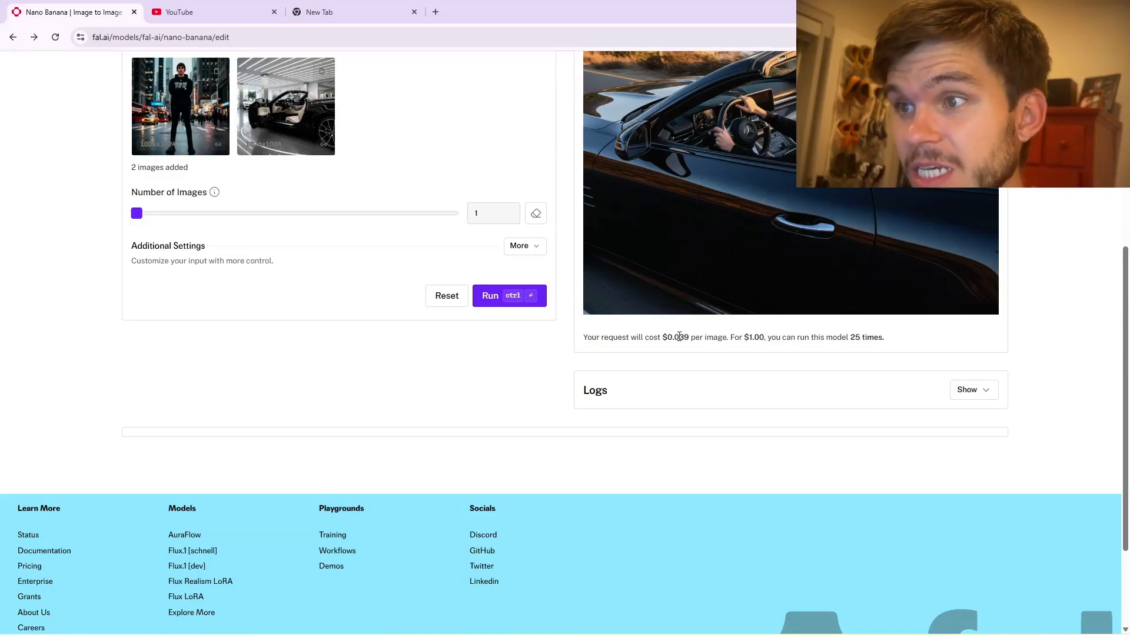
{"action": "left_click_drag", "start_coordinate": [680, 337], "coordinate": [730, 338]}
{"action": "left_click", "coordinate": [727, 356]}
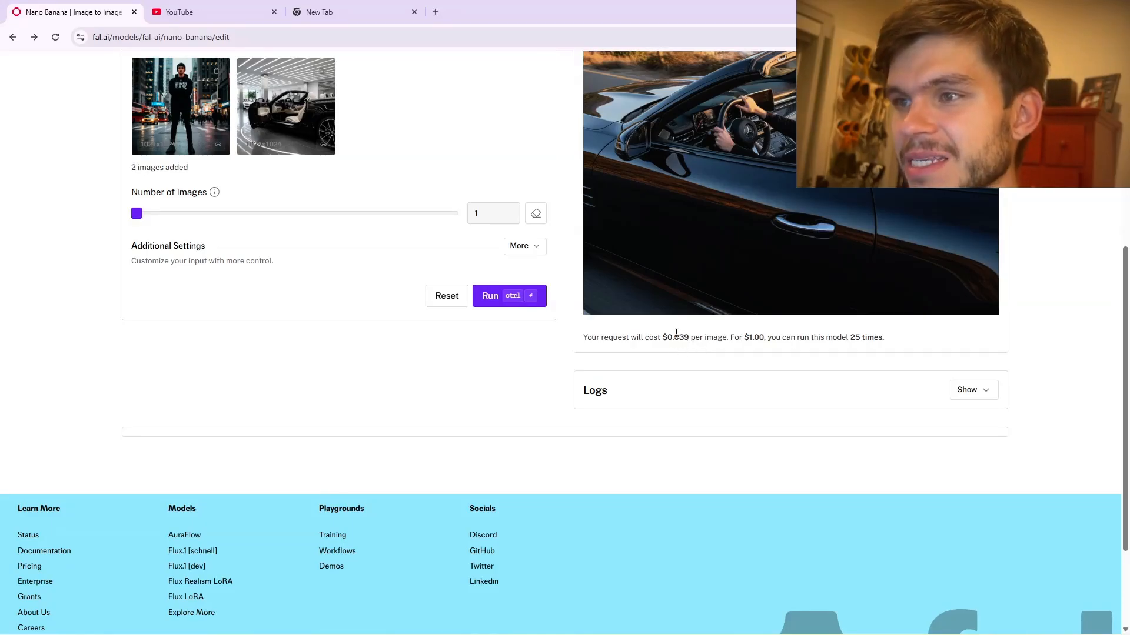
{"action": "left_click_drag", "start_coordinate": [674, 334], "coordinate": [739, 353]}
{"action": "scroll", "coordinate": [759, 406], "scroll_direction": "up", "scroll_amount": 3}
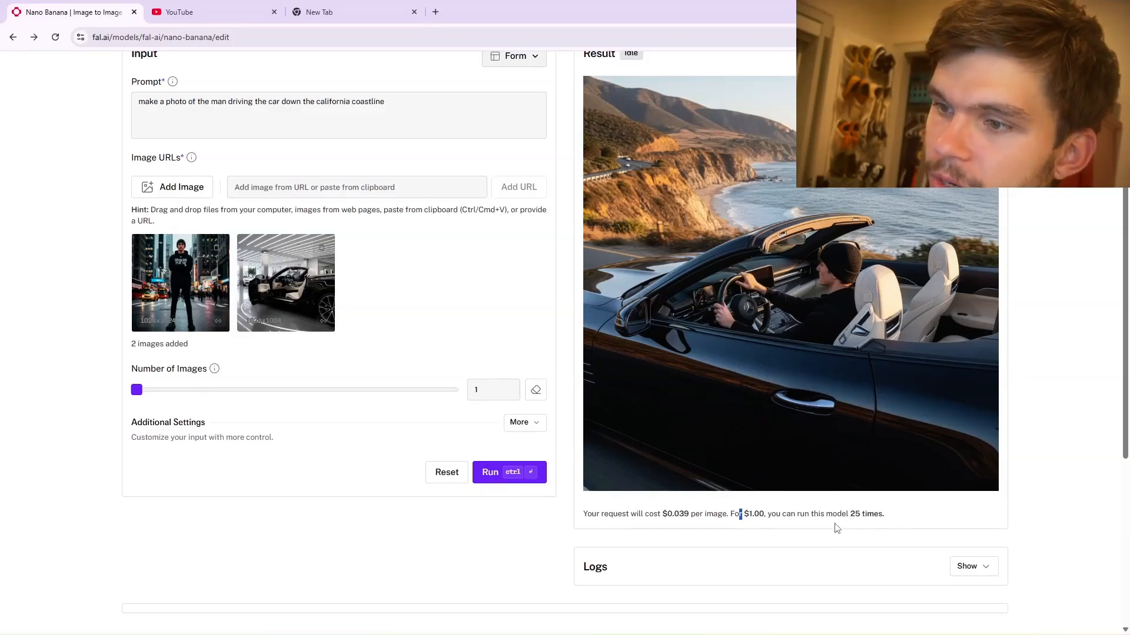
{"action": "left_click", "coordinate": [808, 528]}
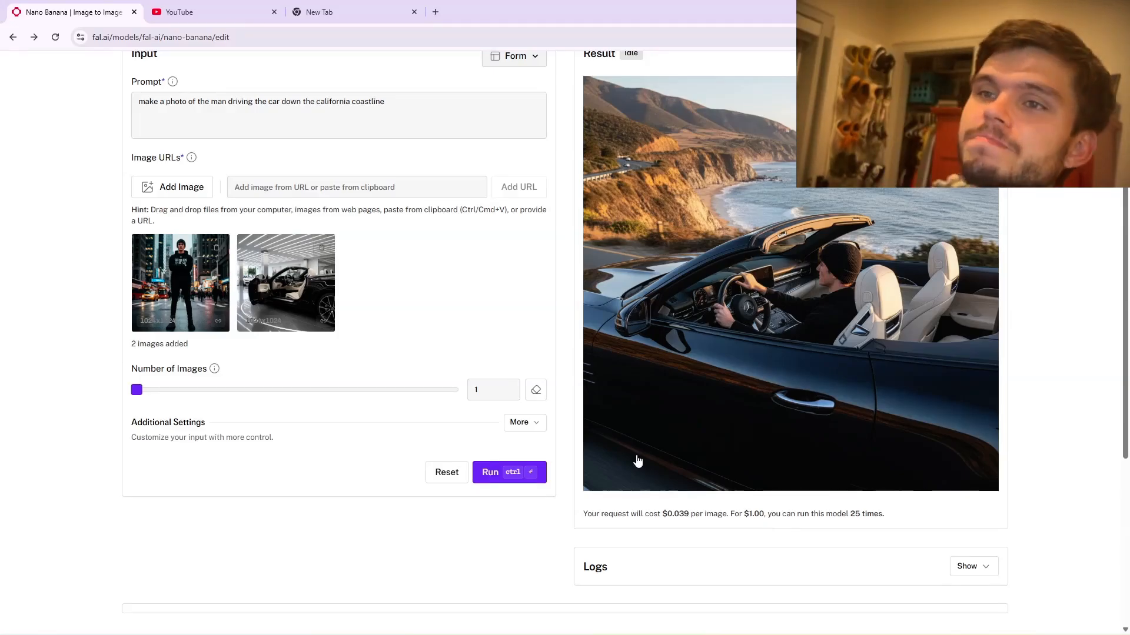
Remove the car and man input images and clear the existing prompt text
{"action": "scroll", "coordinate": [636, 462], "scroll_direction": "up", "scroll_amount": 3}
{"action": "left_click", "coordinate": [321, 425]}
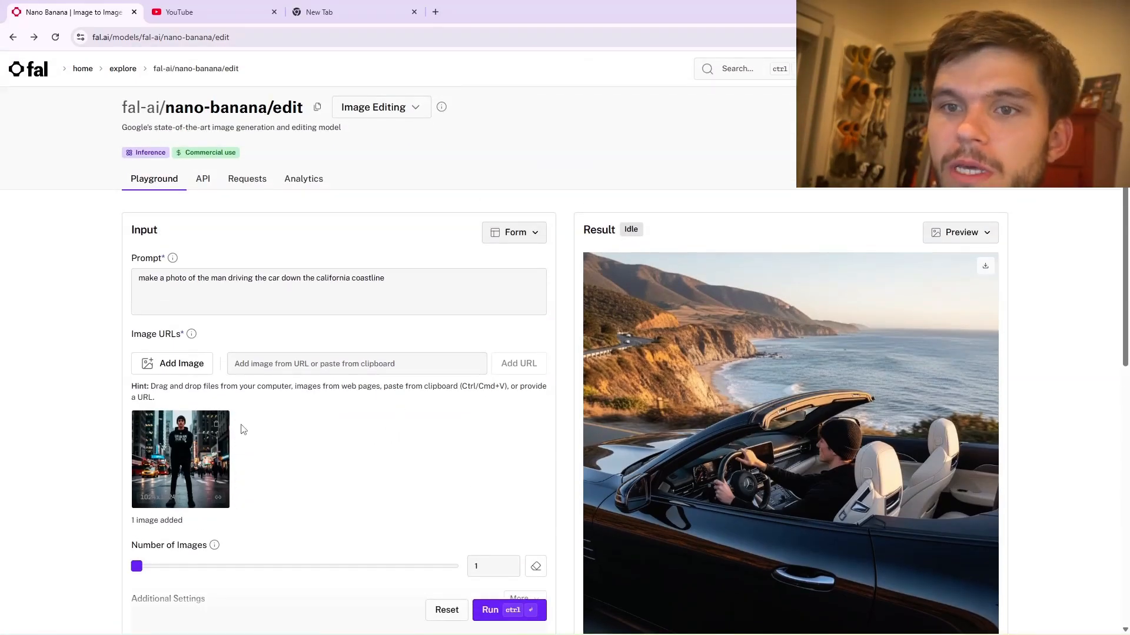
{"action": "left_click", "coordinate": [216, 424]}
{"action": "left_click_drag", "start_coordinate": [436, 278], "coordinate": [1, 297]}
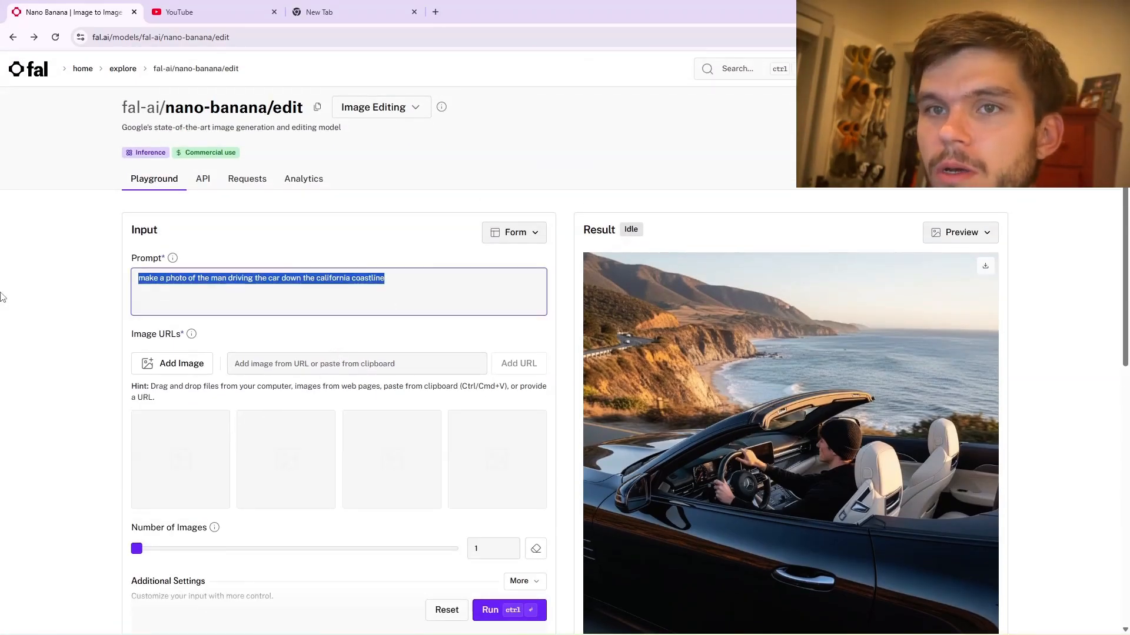
{"action": "key", "text": "BackSpace"}
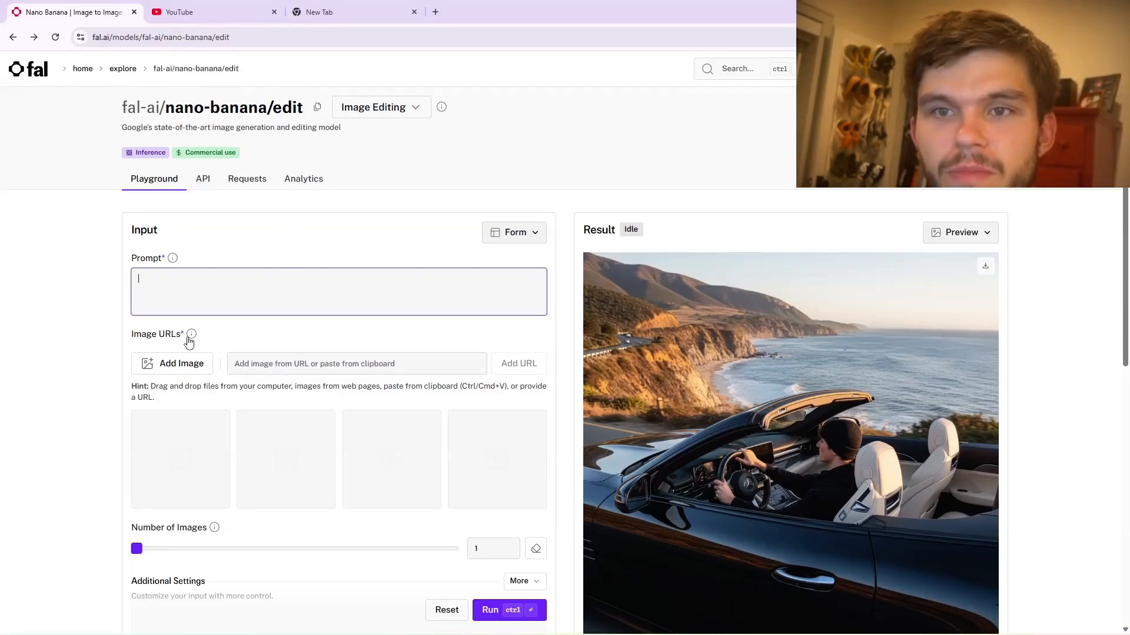
Add the T-shirt photo bcf34199a0c85bdd8c51936d4a8f570e from the Downloads folder as an input image
{"action": "left_click", "coordinate": [191, 363]}
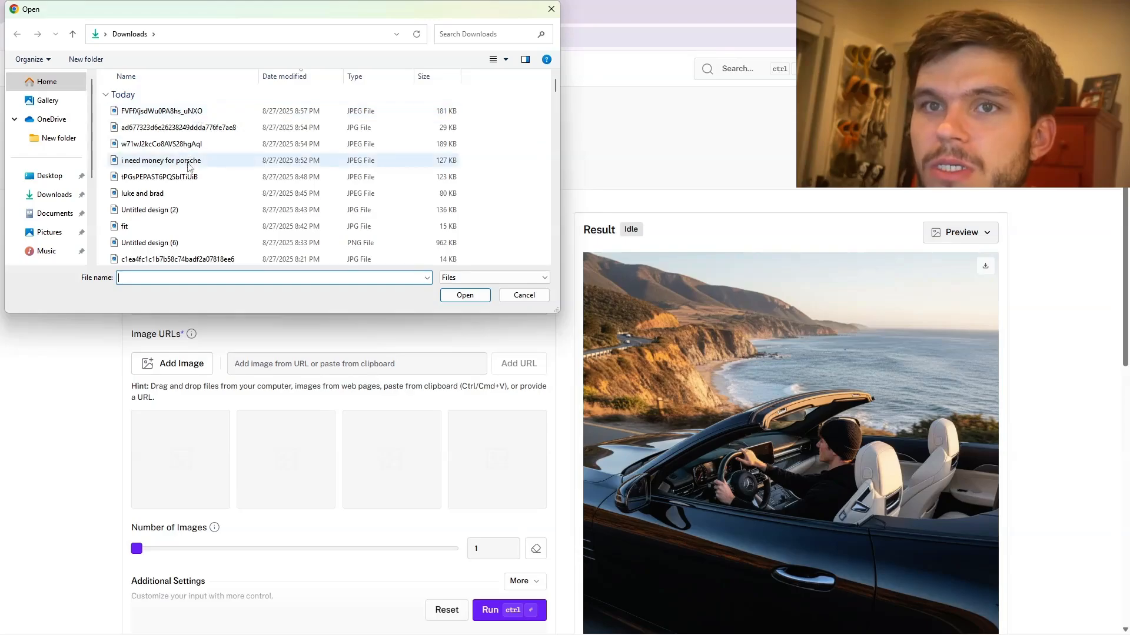
{"action": "scroll", "coordinate": [199, 171], "scroll_direction": "down", "scroll_amount": 1}
{"action": "scroll", "coordinate": [199, 177], "scroll_direction": "down", "scroll_amount": 1}
{"action": "left_click", "coordinate": [176, 208]}
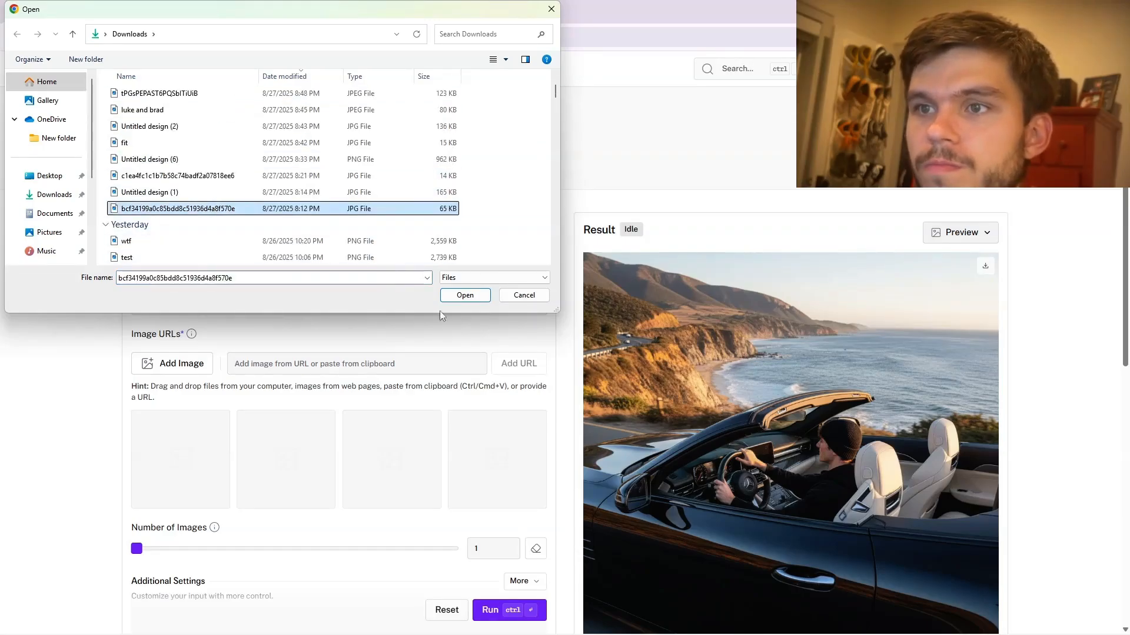
{"action": "left_click", "coordinate": [465, 295]}
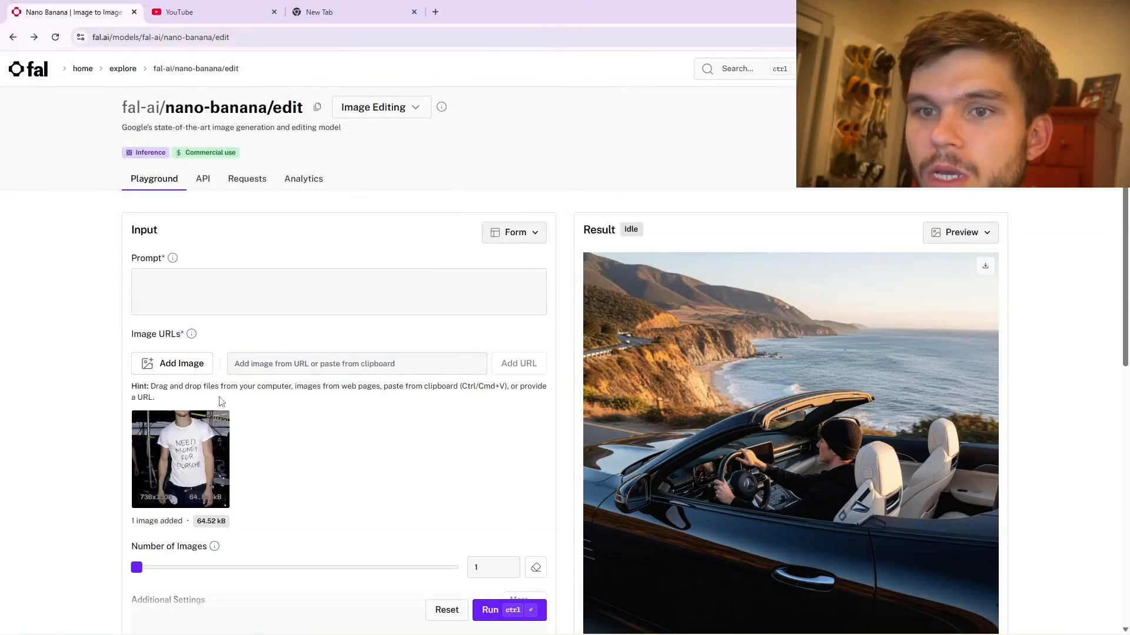
{"action": "left_click", "coordinate": [196, 368]}
{"action": "left_click", "coordinate": [177, 111]}
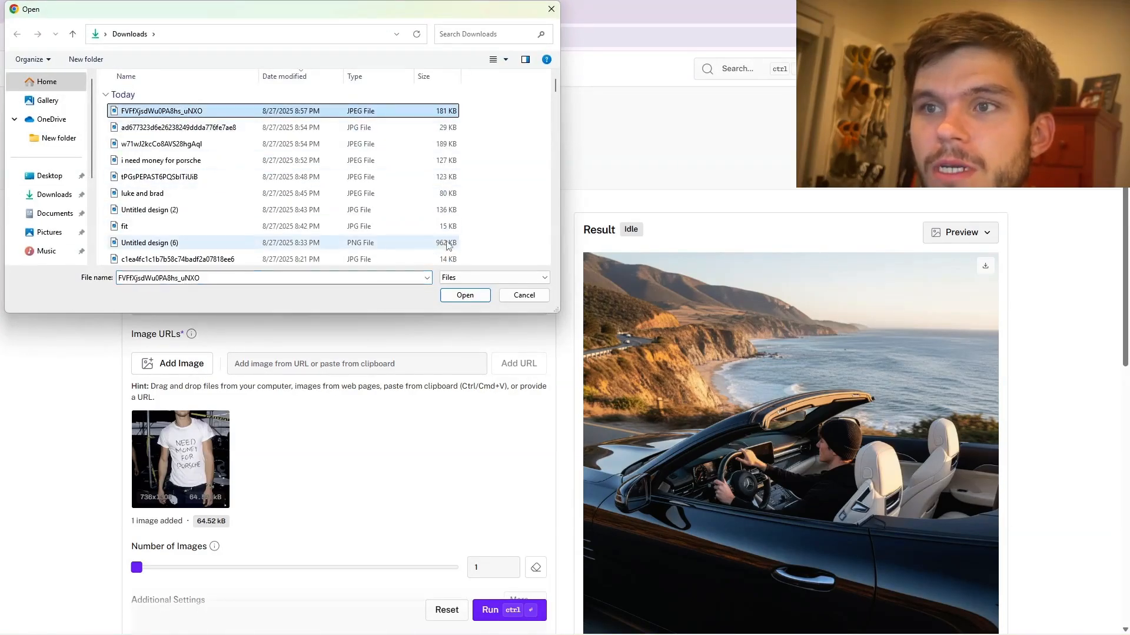
{"action": "left_click", "coordinate": [465, 296]}
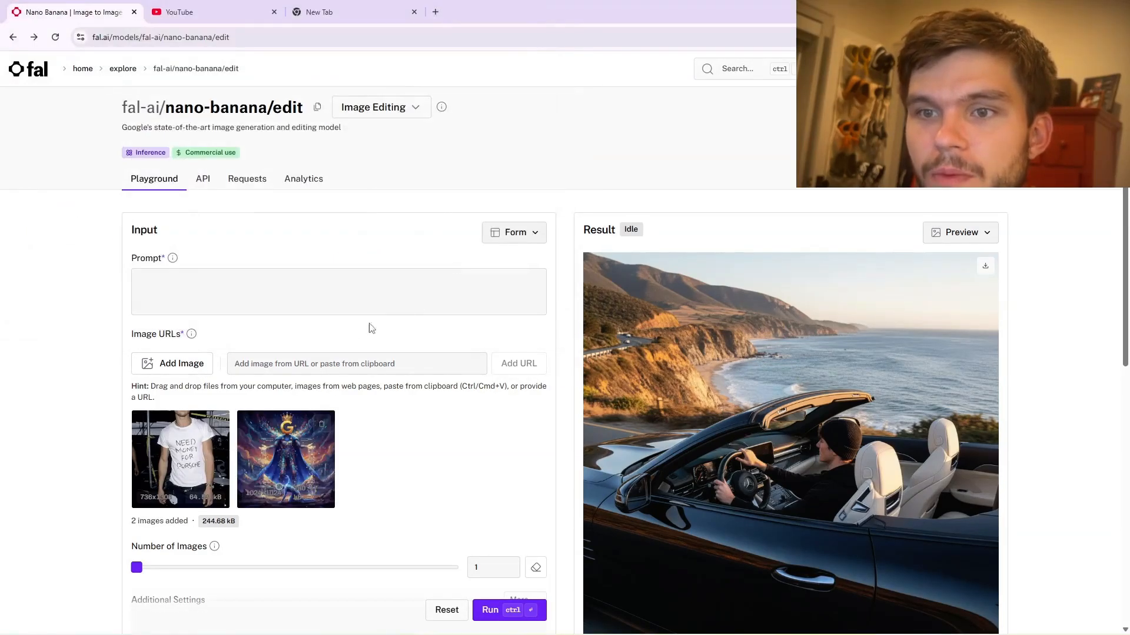
{"action": "left_click", "coordinate": [320, 423]}
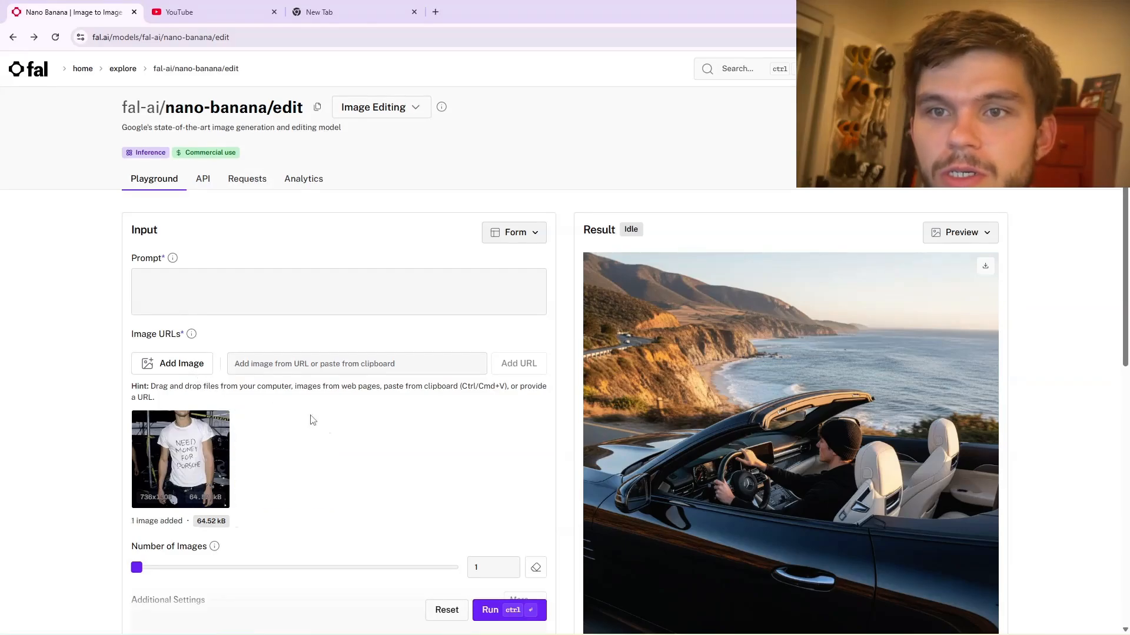
Add the logo picture ad677323d6e26238249ddda776fe7ae8 from the Downloads folder as the second input image
{"action": "left_click", "coordinate": [172, 364]}
{"action": "left_click", "coordinate": [171, 127]}
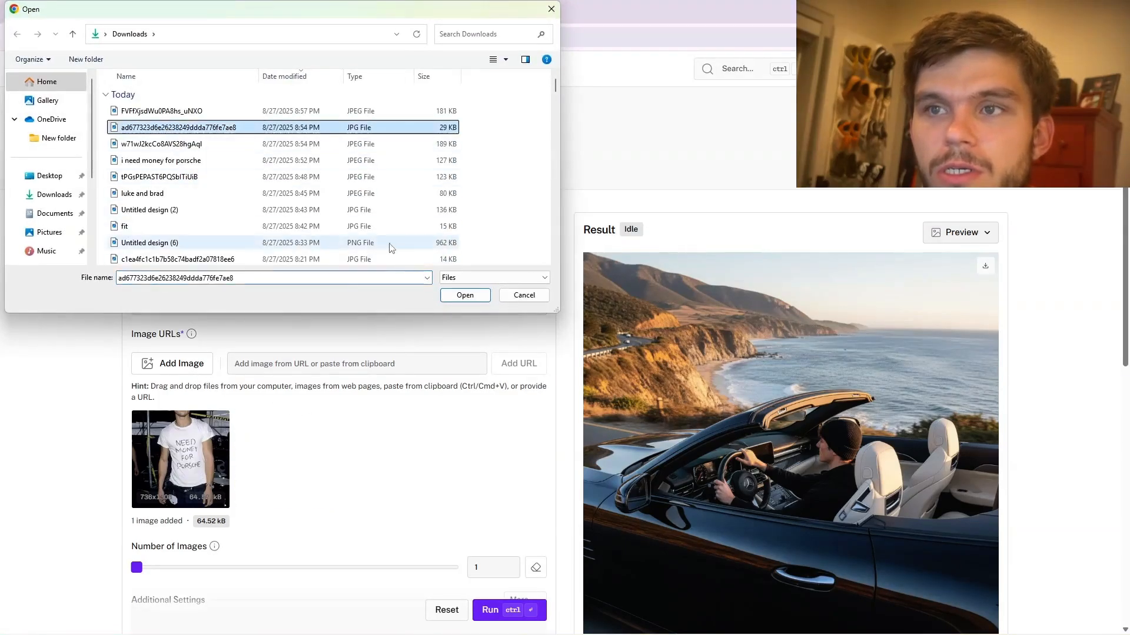
{"action": "left_click", "coordinate": [465, 296]}
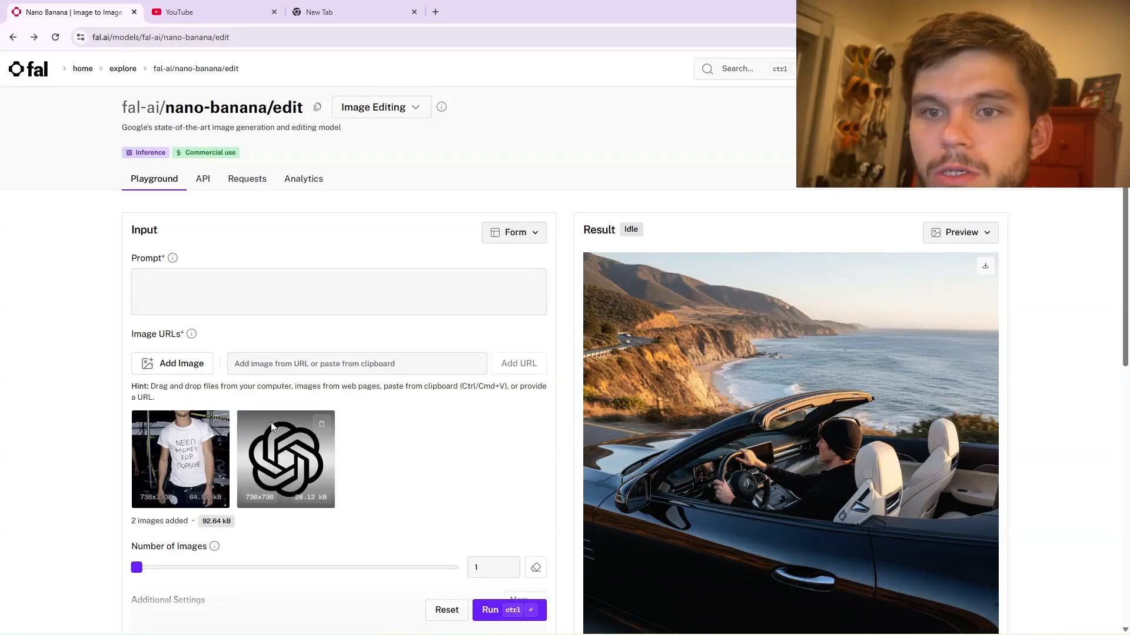
Enter the prompt "replace Porsche with Ai automations and have chatgpt logo be hand drawn"
{"action": "left_click", "coordinate": [241, 290]}
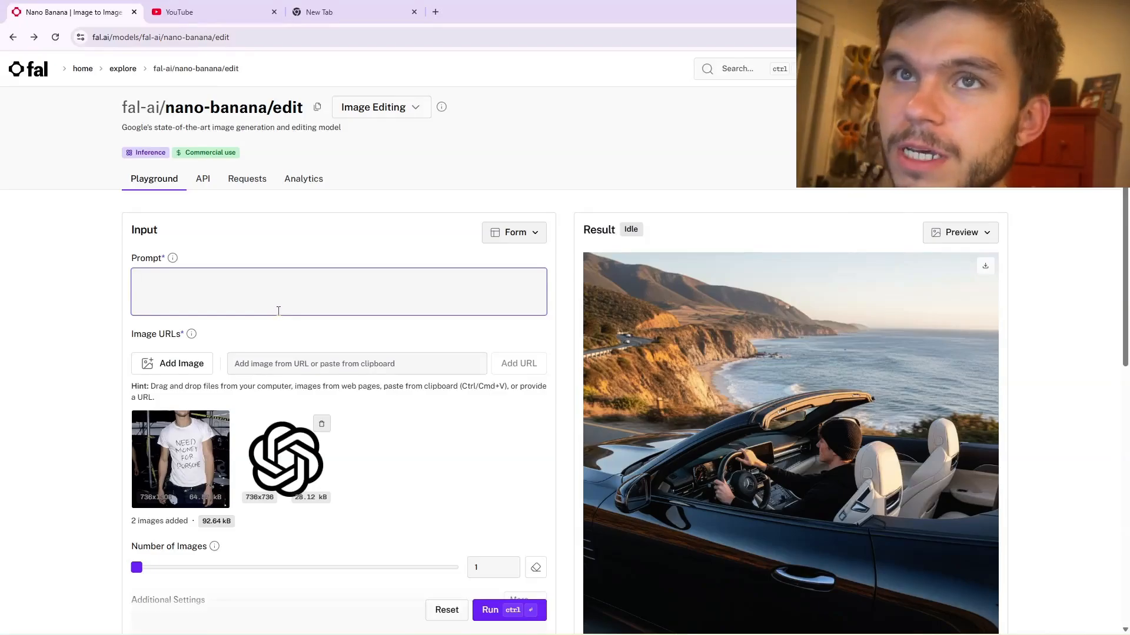
{"action": "type", "text": "re"}
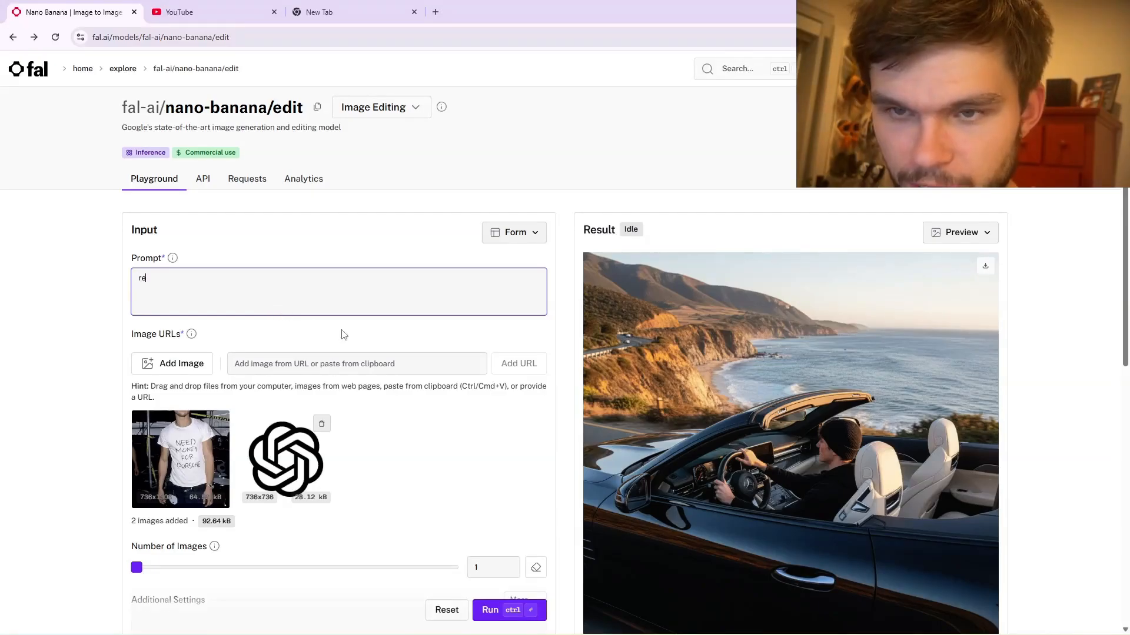
{"action": "type", "text": "ple"}
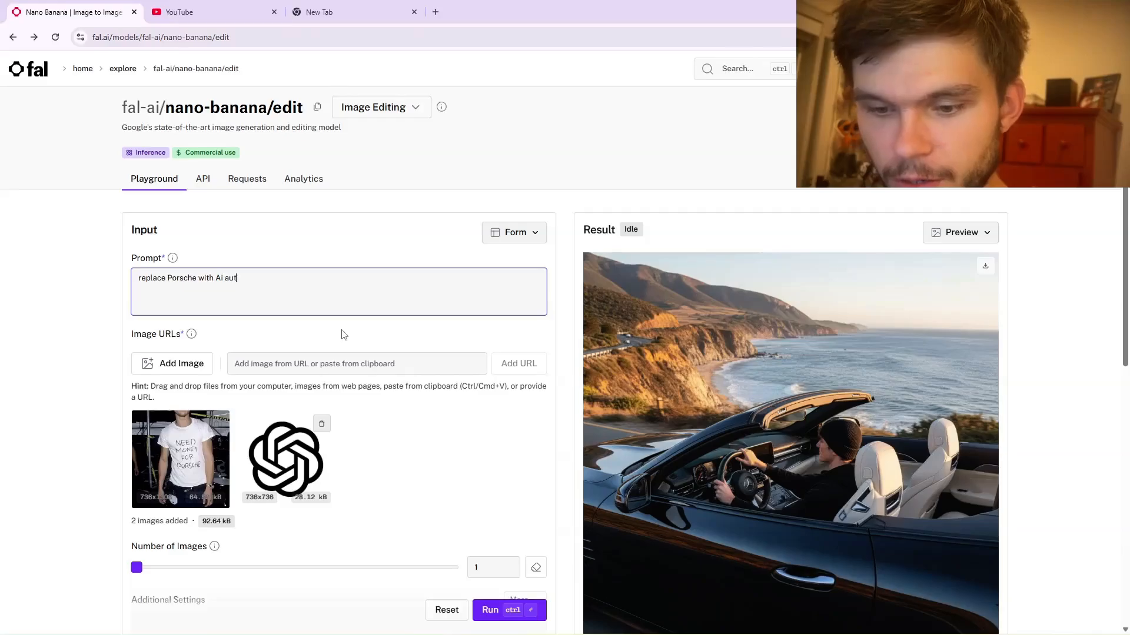
{"action": "type", "text": "ma"}
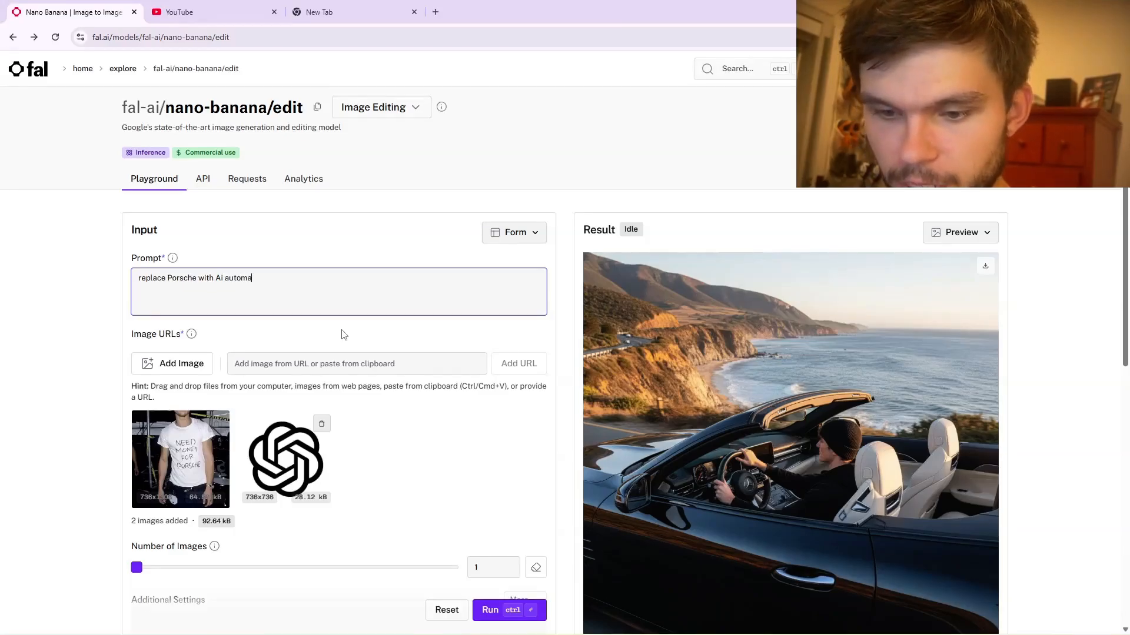
{"action": "type", "text": "tions and "}
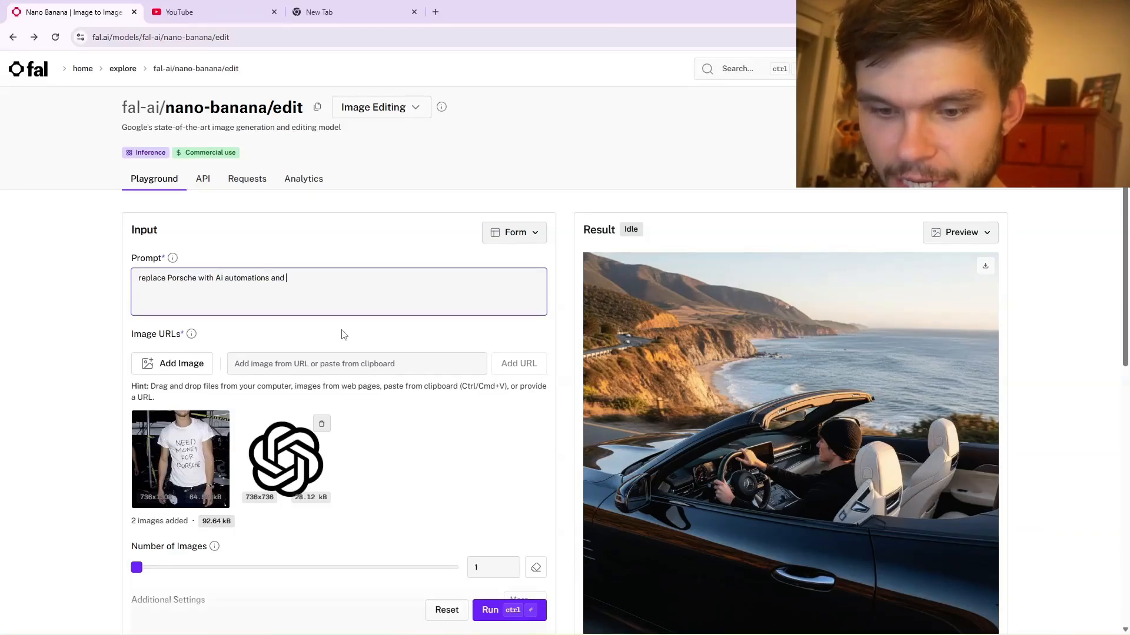
{"action": "type", "text": "have chatgpt"}
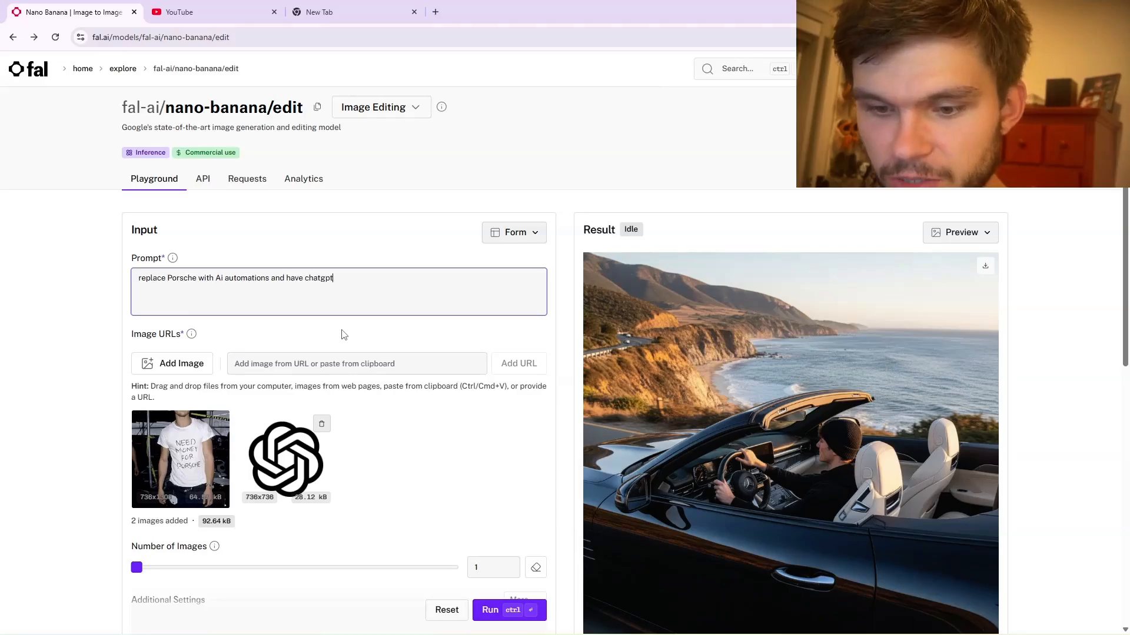
{"action": "type", "text": " logo"}
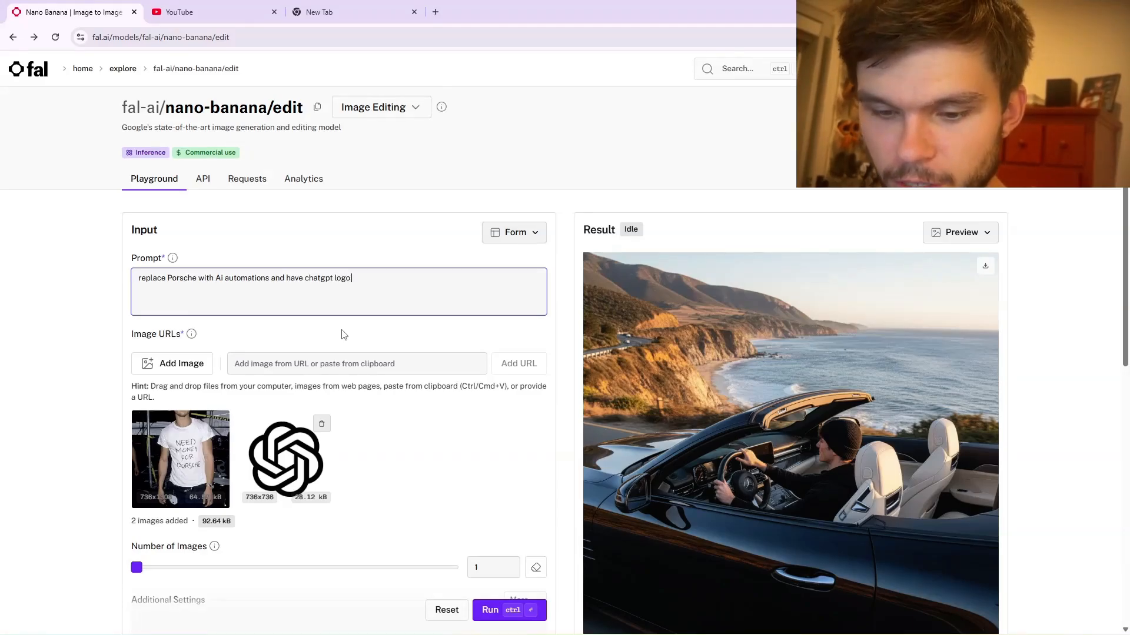
{"action": "type", "text": " be hand drawn"}
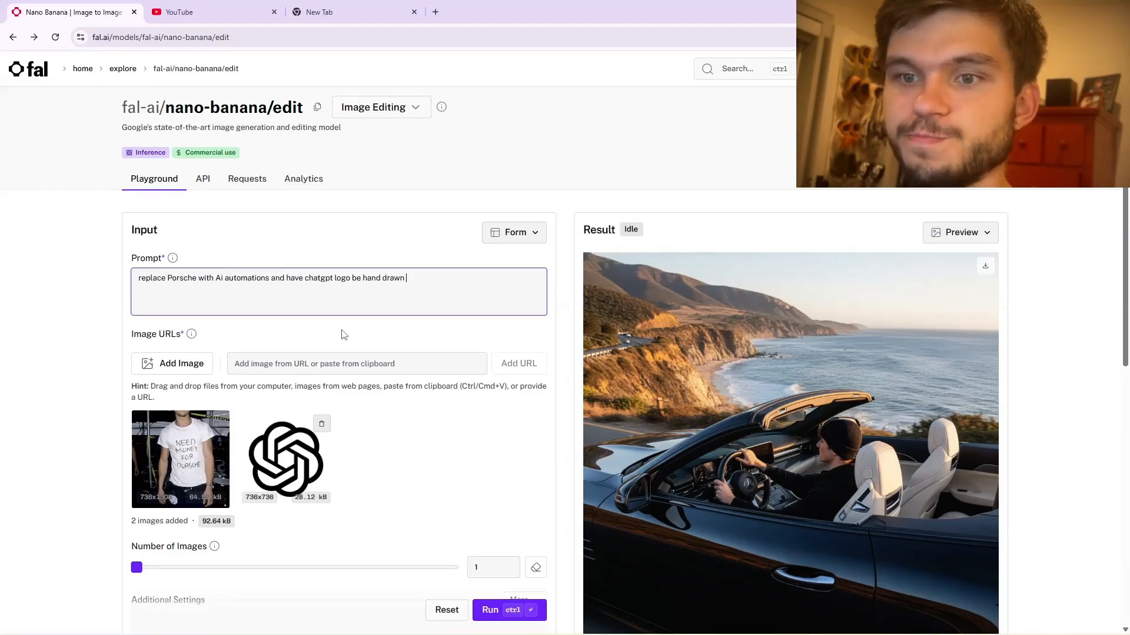
Set the number of images to 2 and run the generation
{"action": "scroll", "coordinate": [344, 353], "scroll_direction": "down", "scroll_amount": 2}
{"action": "left_click", "coordinate": [285, 452]}
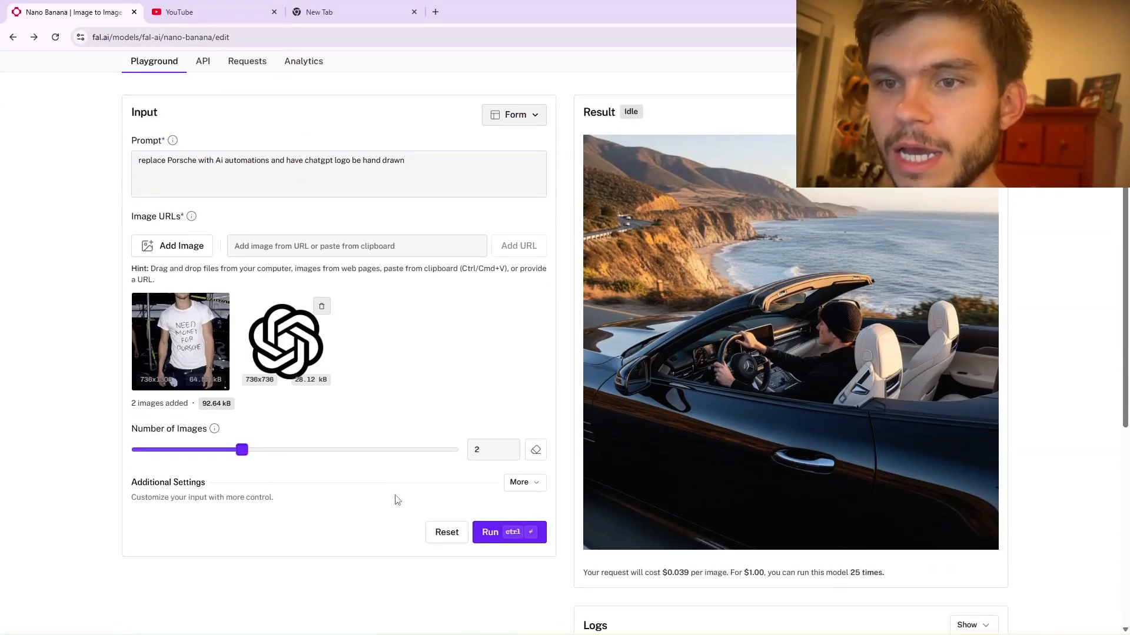
{"action": "mouse_move", "coordinate": [199, 338]}
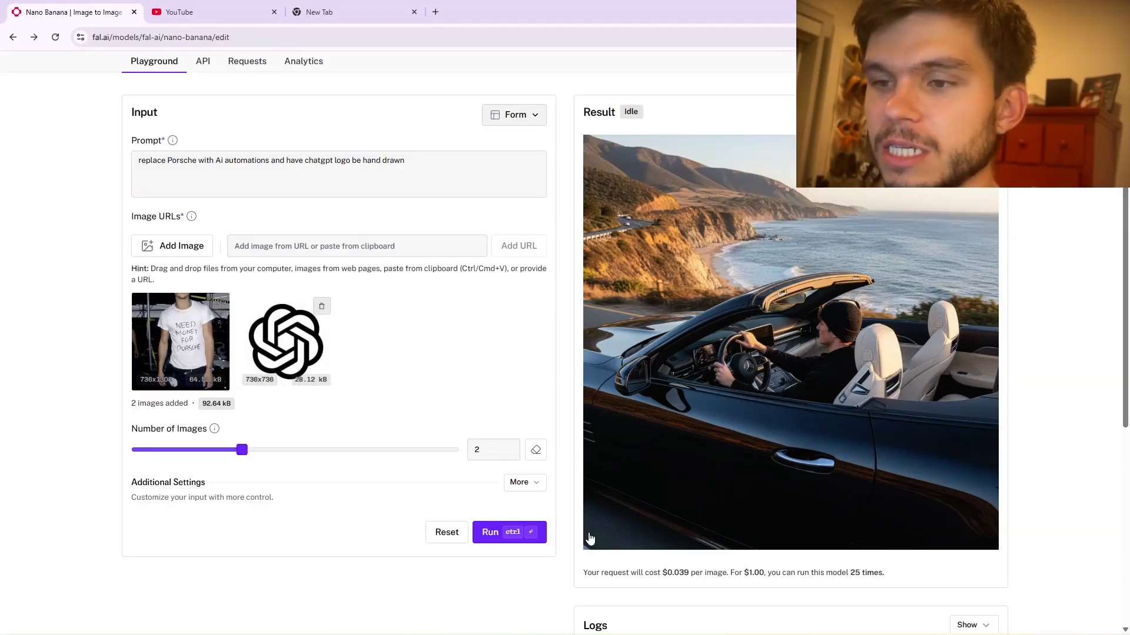
{"action": "left_click", "coordinate": [505, 532]}
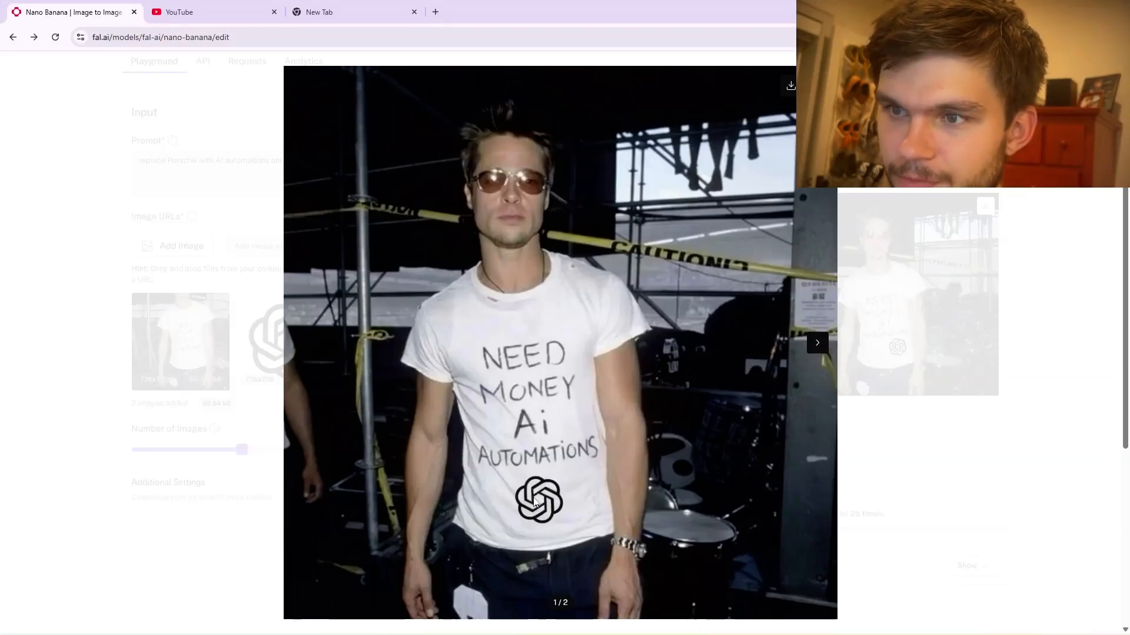
View the two generated T-shirt images enlarged to compare the shirt lettering and logo
{"action": "key", "text": "Escape"}
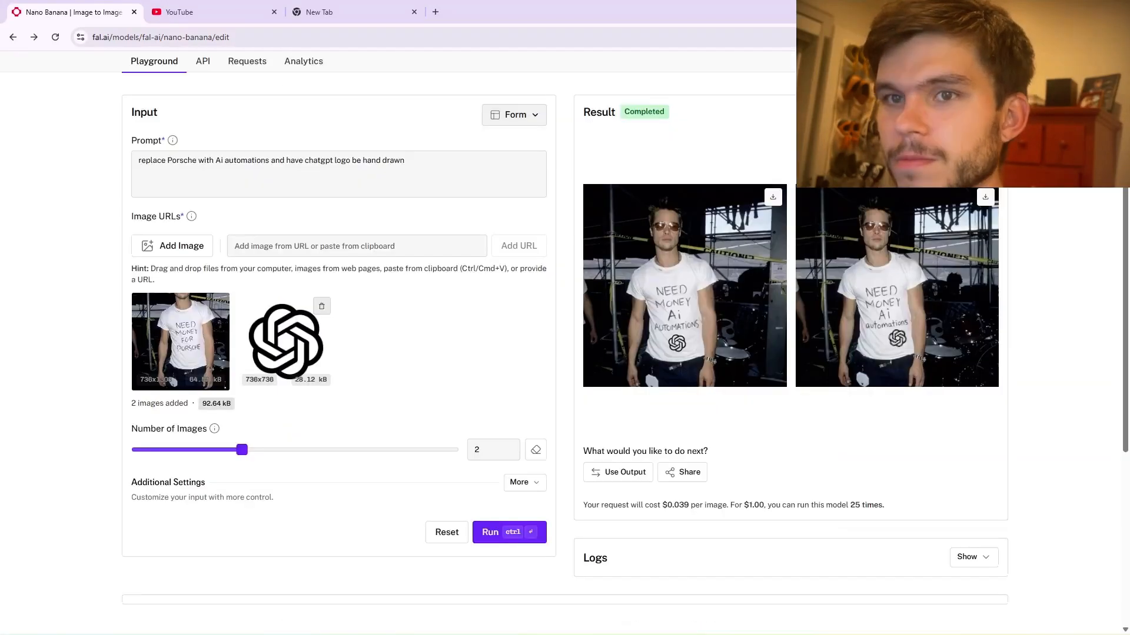
{"action": "left_click", "coordinate": [873, 318]}
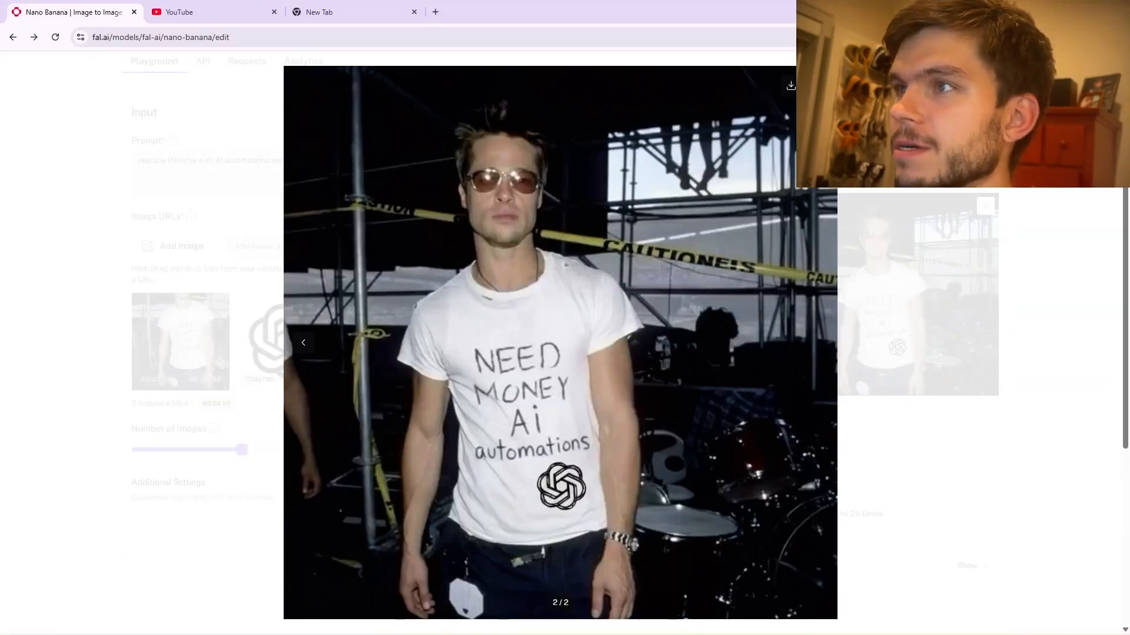
{"action": "key", "text": "Escape"}
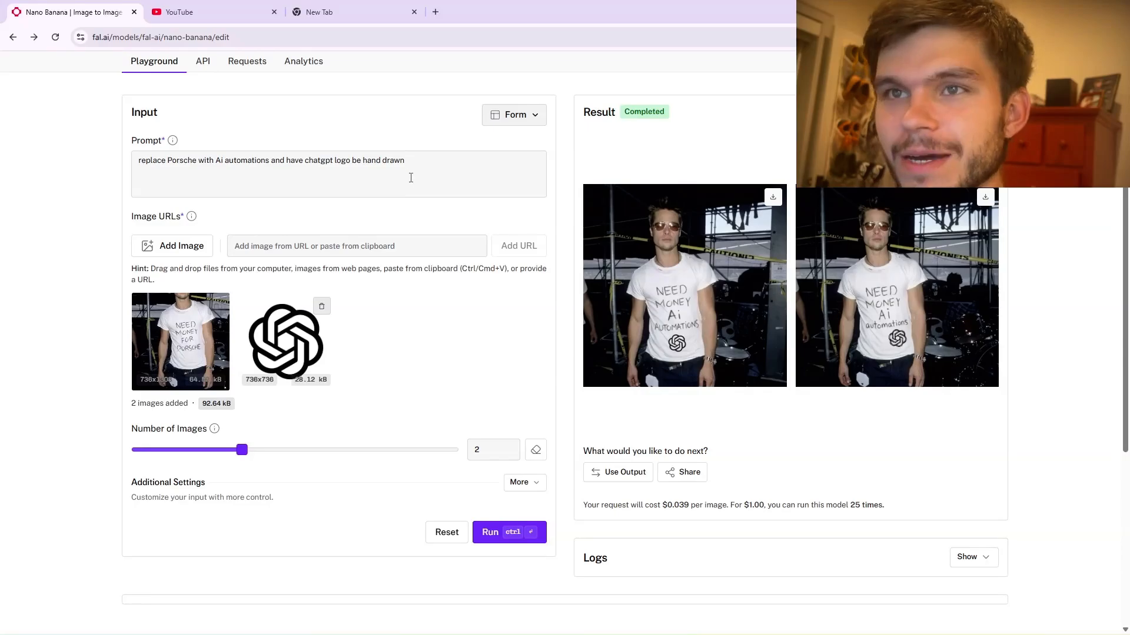
Insert "Need money for" before "Ai automations" in the prompt
{"action": "left_click", "coordinate": [215, 166]}
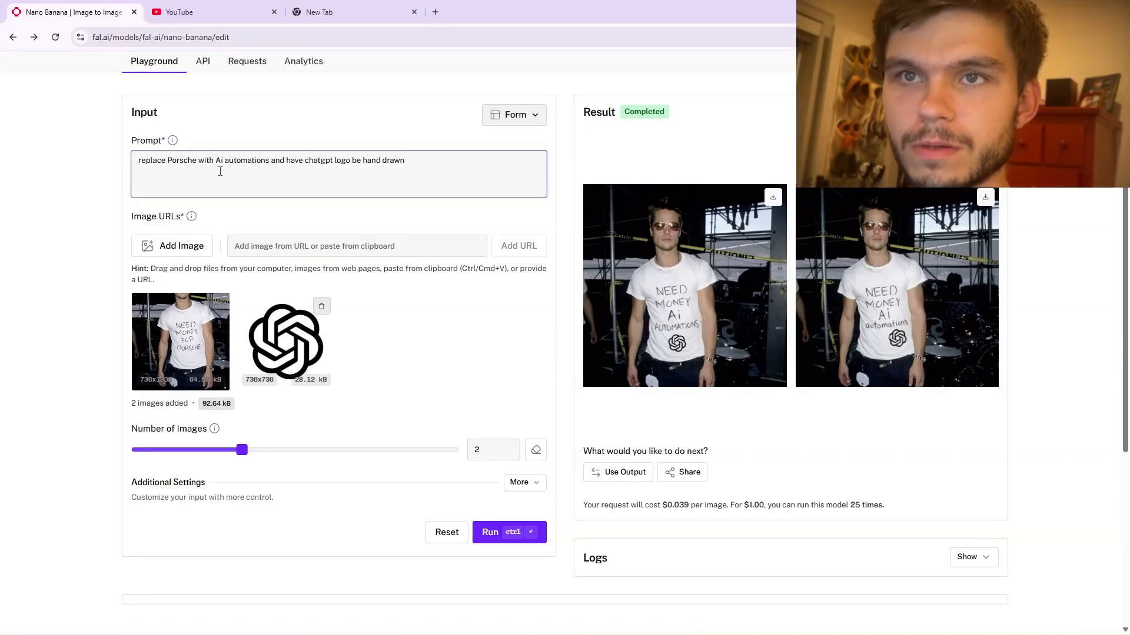
{"action": "type", "text": "Need m"}
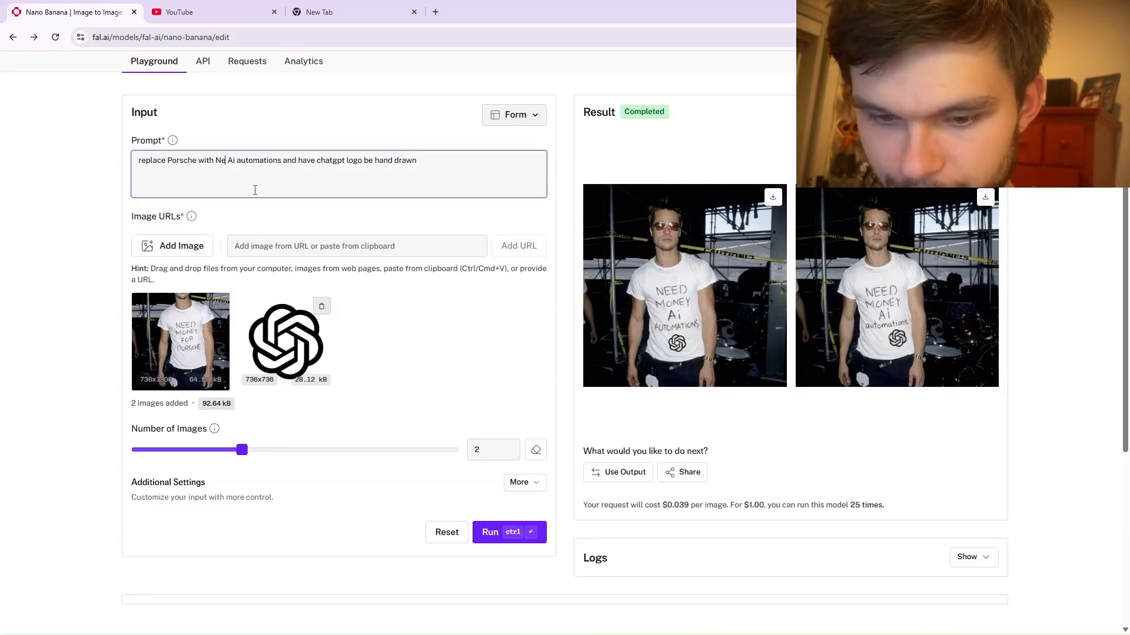
{"action": "type", "text": "oney for"}
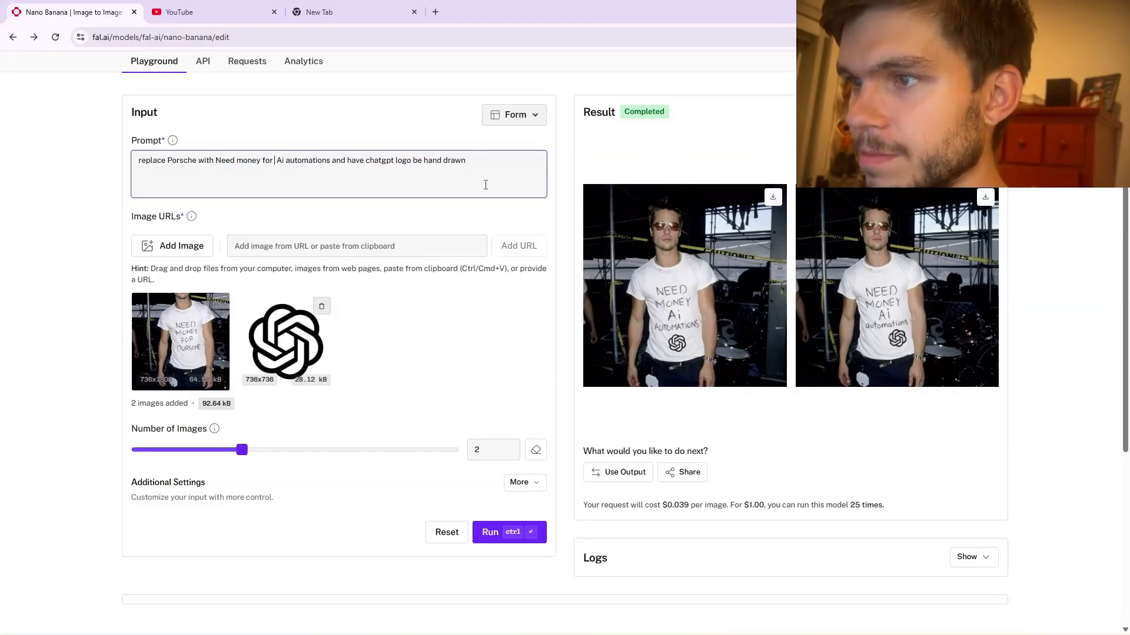
Open the second generated image enlarged and download it
{"action": "left_click", "coordinate": [853, 269]}
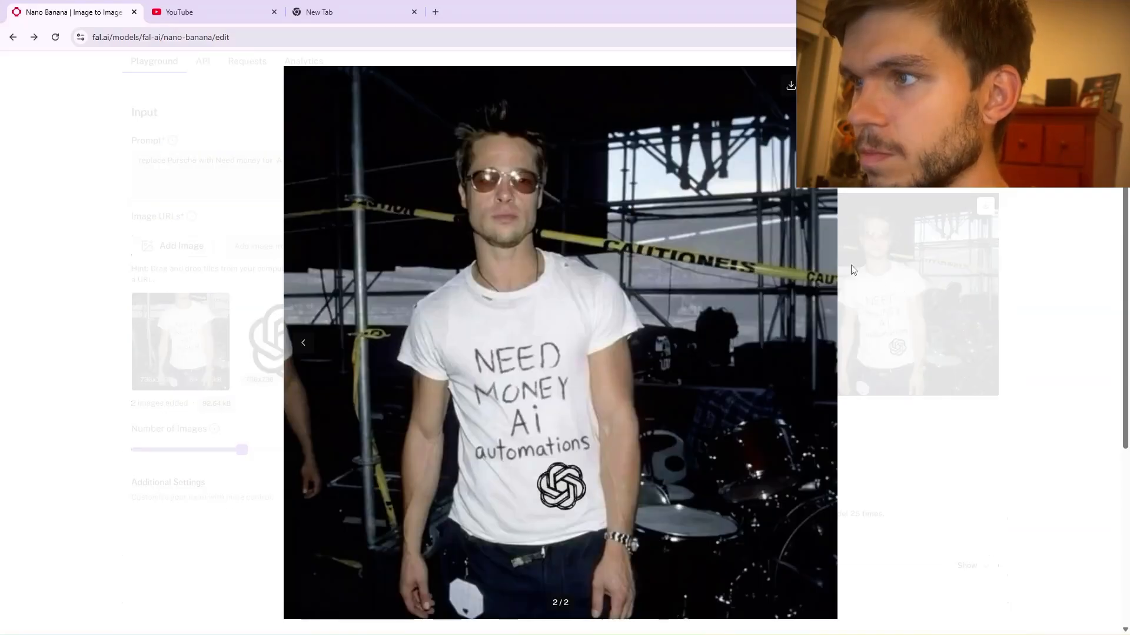
{"action": "left_click", "coordinate": [791, 86]}
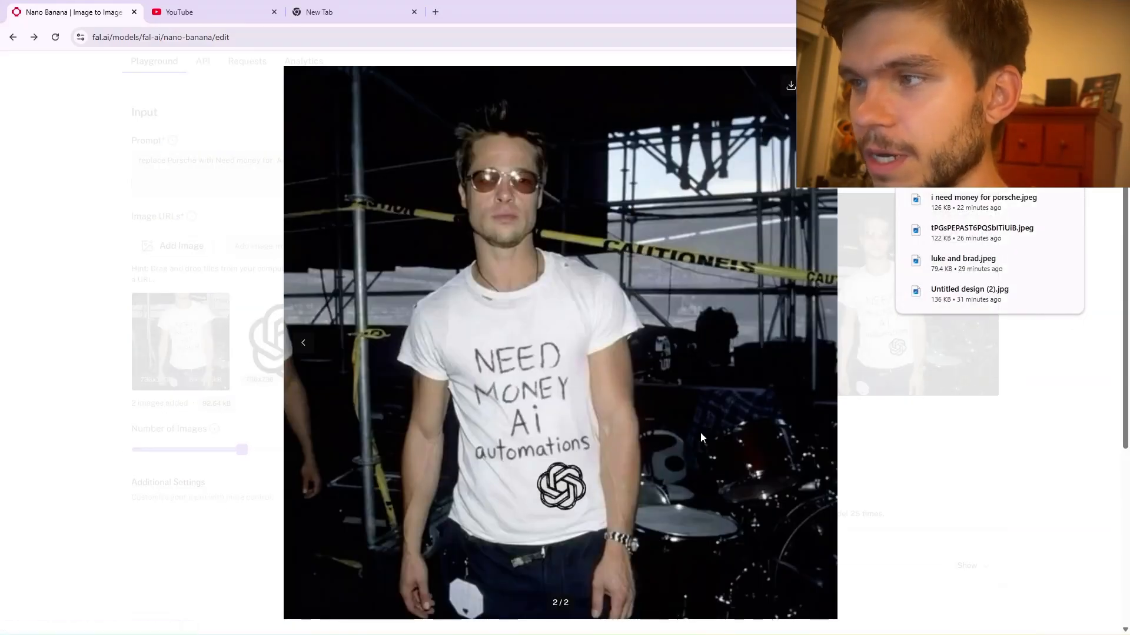
Add the just-downloaded T-shirt result as a third input image and run the generation
{"action": "left_click", "coordinate": [818, 86]}
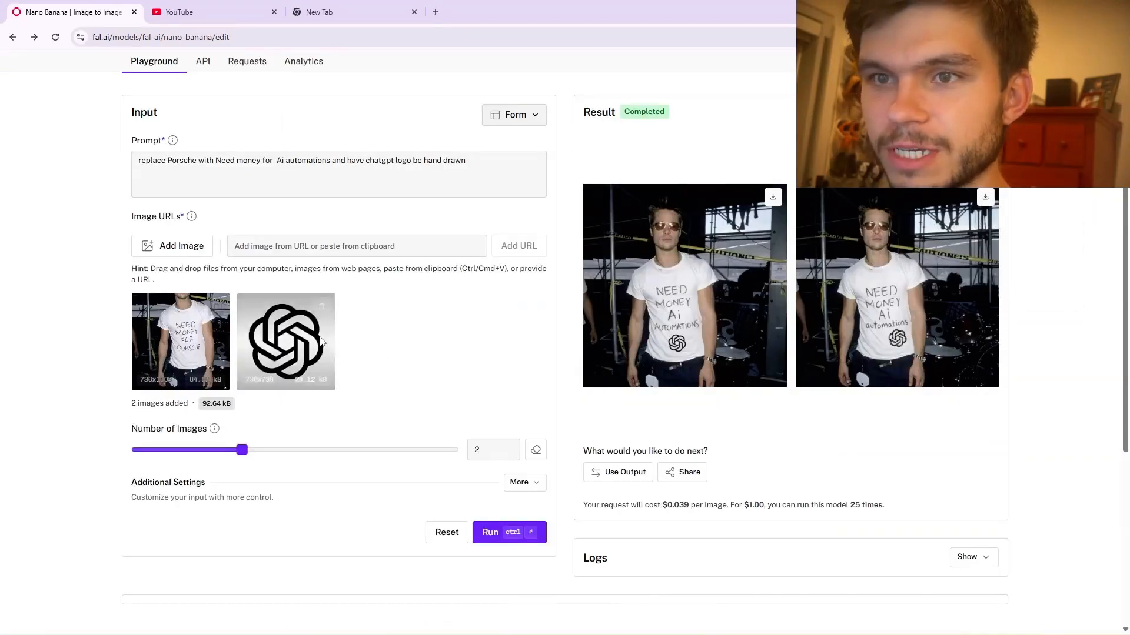
{"action": "left_click", "coordinate": [186, 250]}
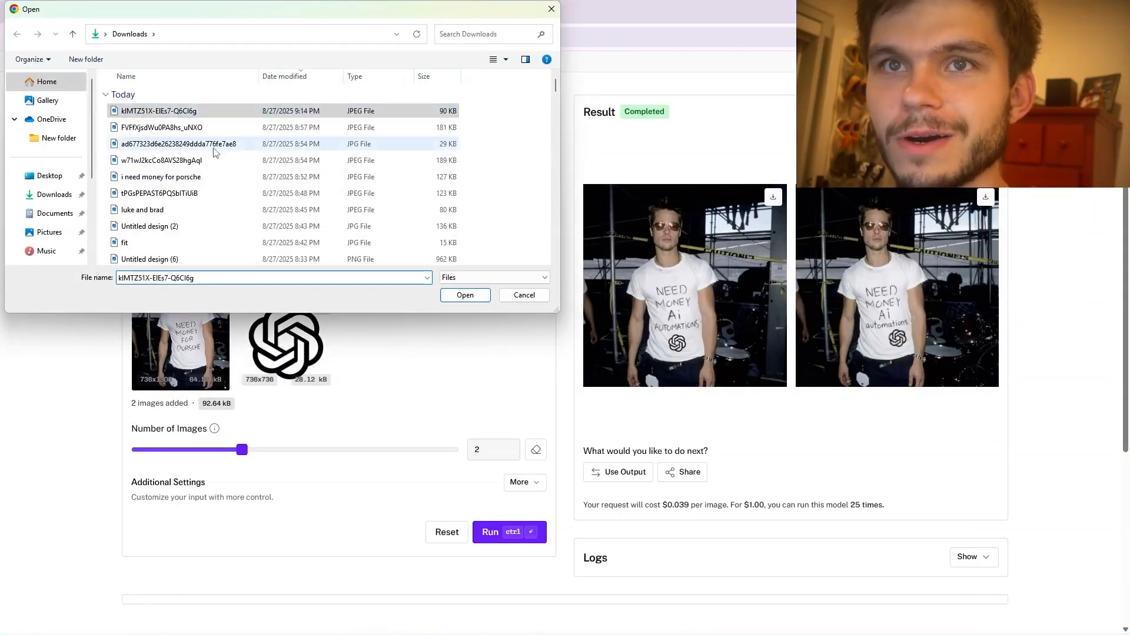
{"action": "left_click", "coordinate": [464, 294]}
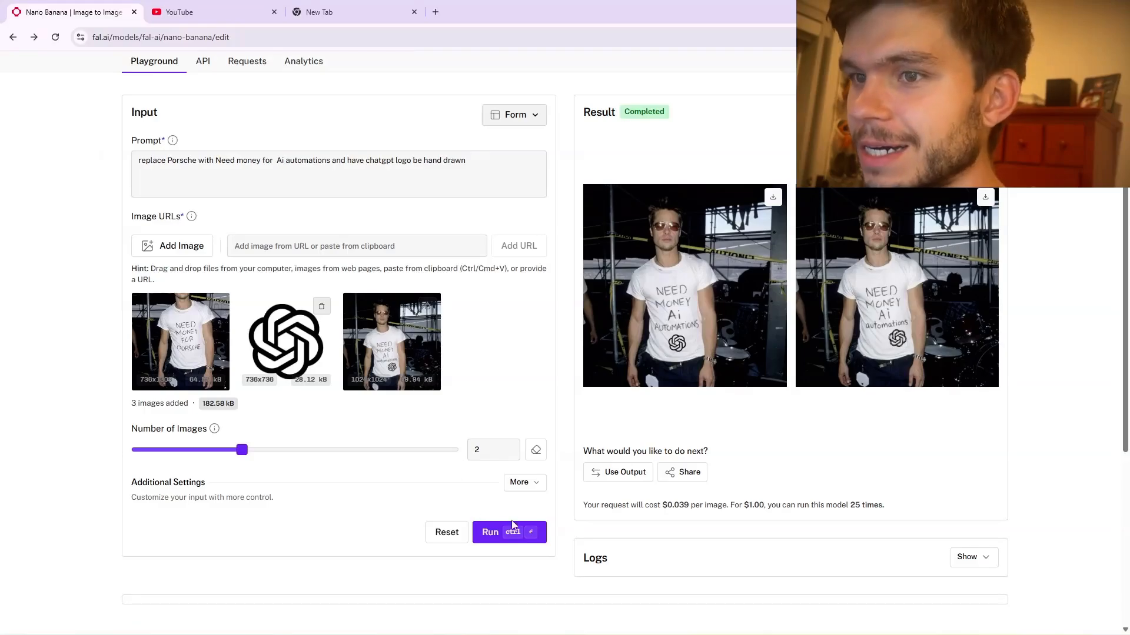
{"action": "left_click", "coordinate": [512, 525]}
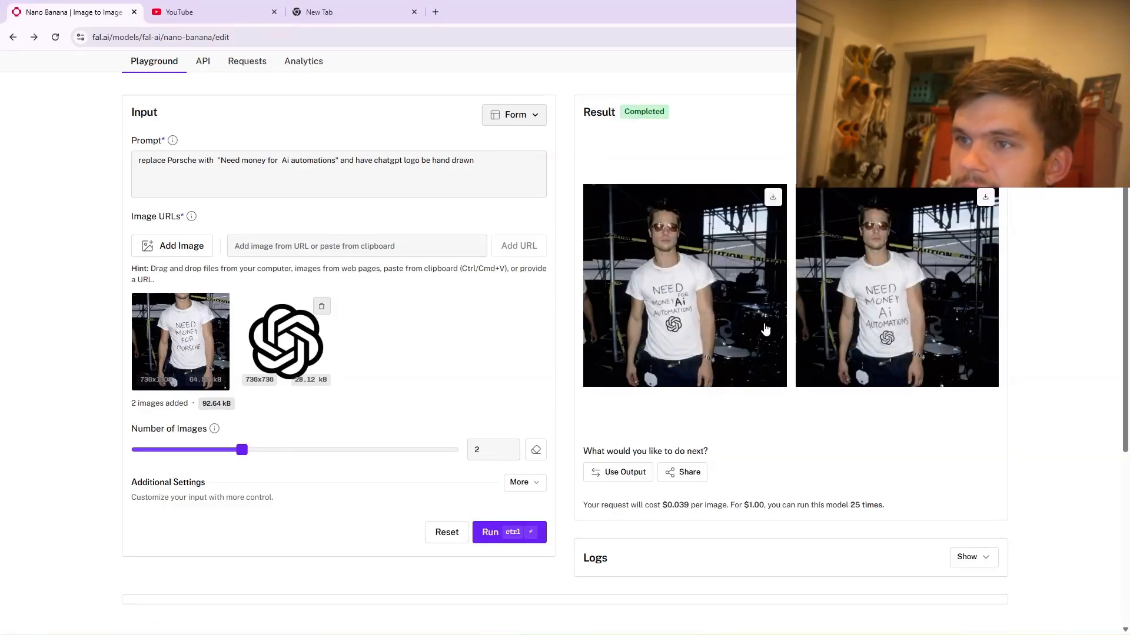
View both generated images enlarged to compare their shirt lettering and logo
{"action": "left_click", "coordinate": [732, 331]}
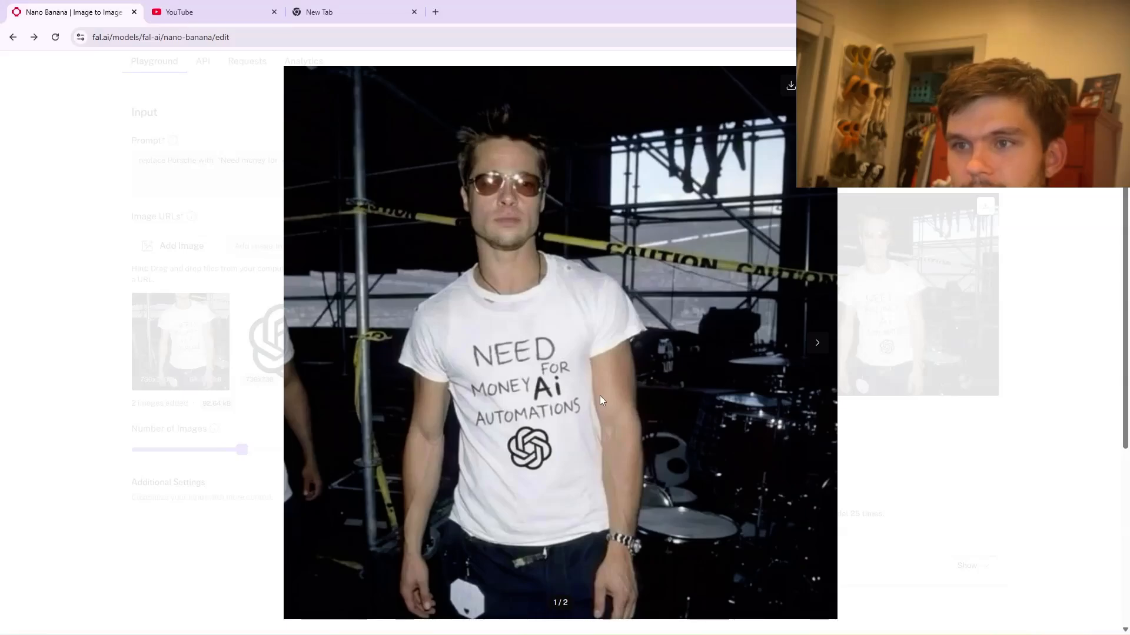
{"action": "key", "text": "Escape"}
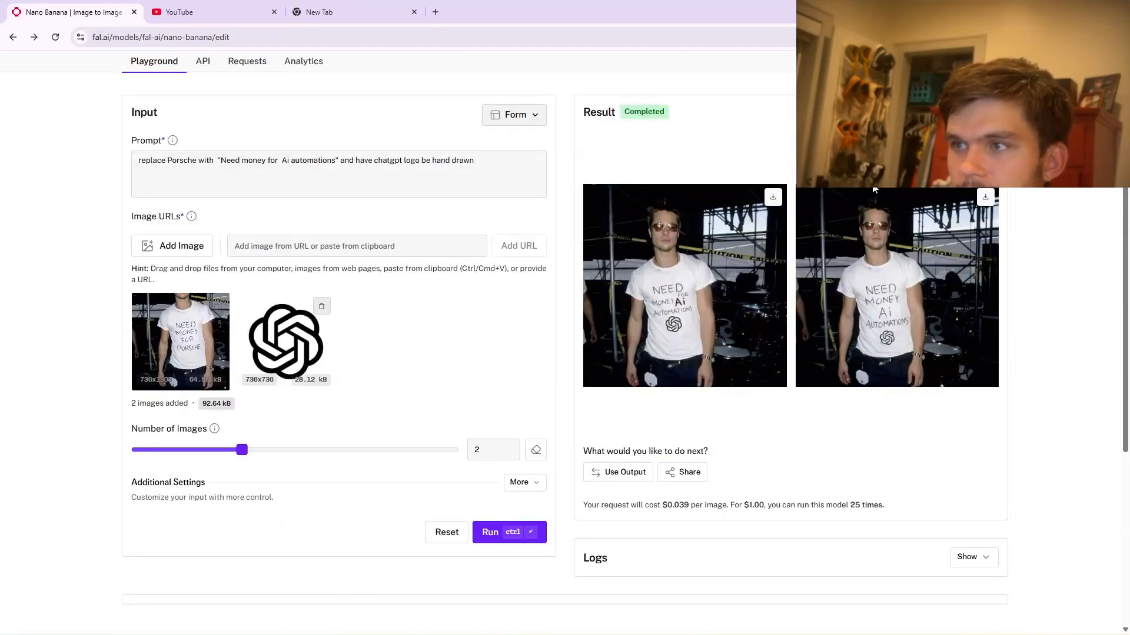
{"action": "left_click", "coordinate": [895, 252]}
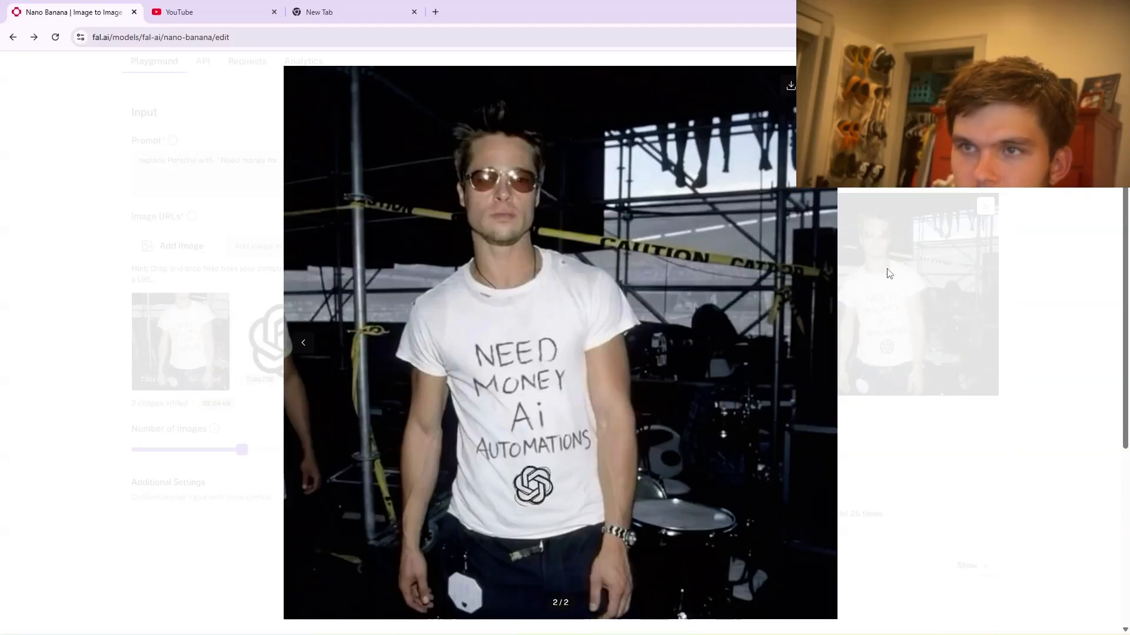
{"action": "left_click", "coordinate": [941, 370]}
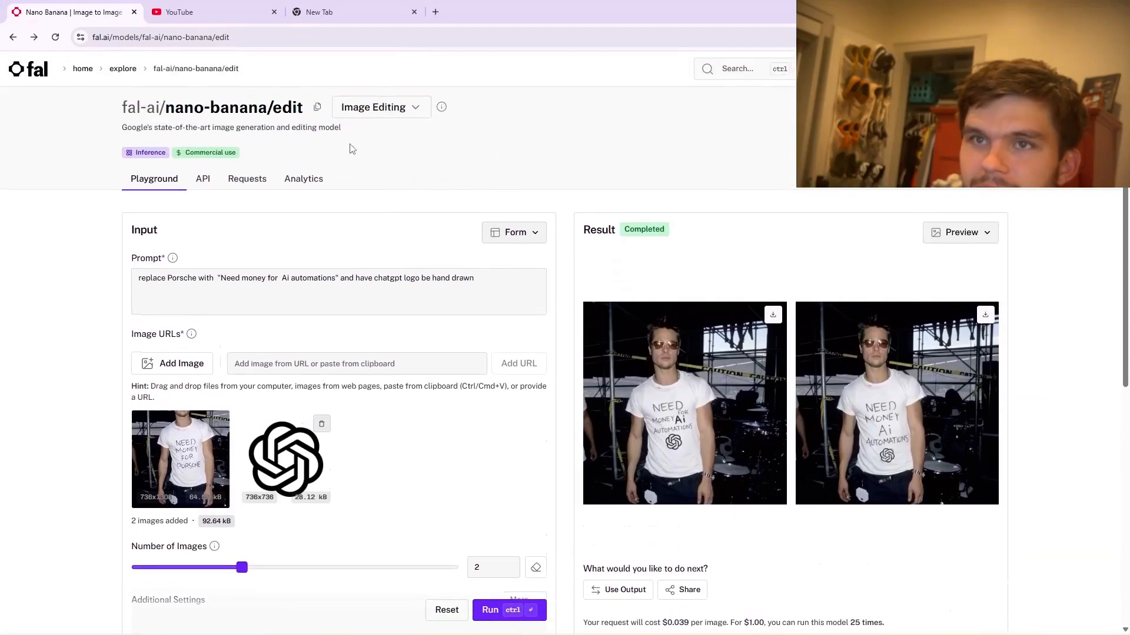
Look through the model's request history to review the earlier prompts and their output images
{"action": "left_click", "coordinate": [246, 180]}
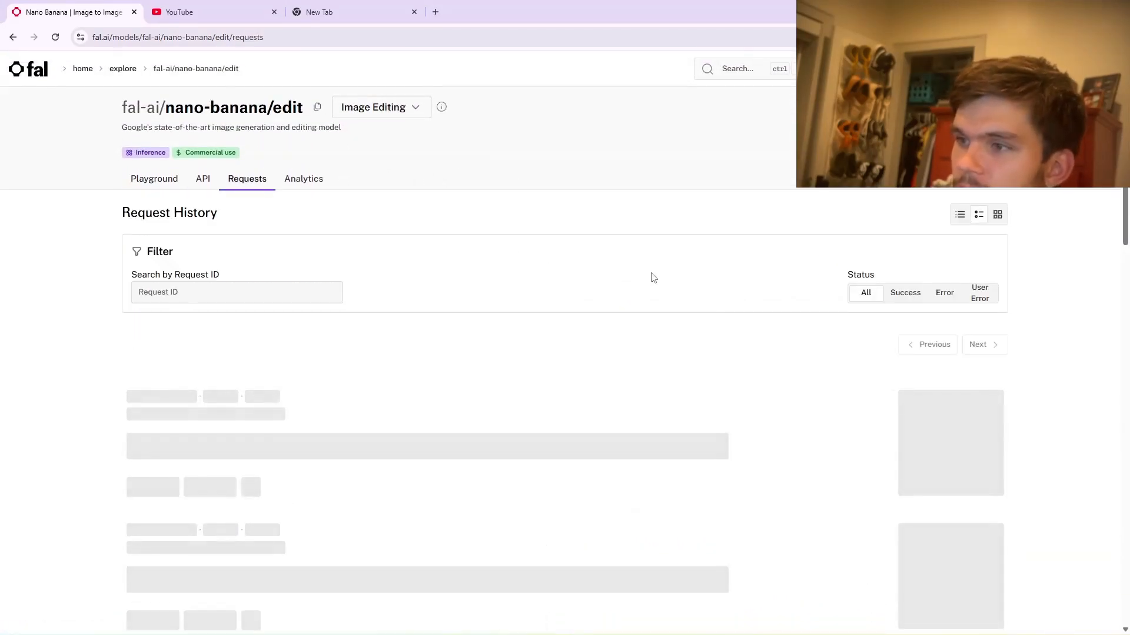
{"action": "scroll", "coordinate": [651, 277], "scroll_direction": "down", "scroll_amount": 6}
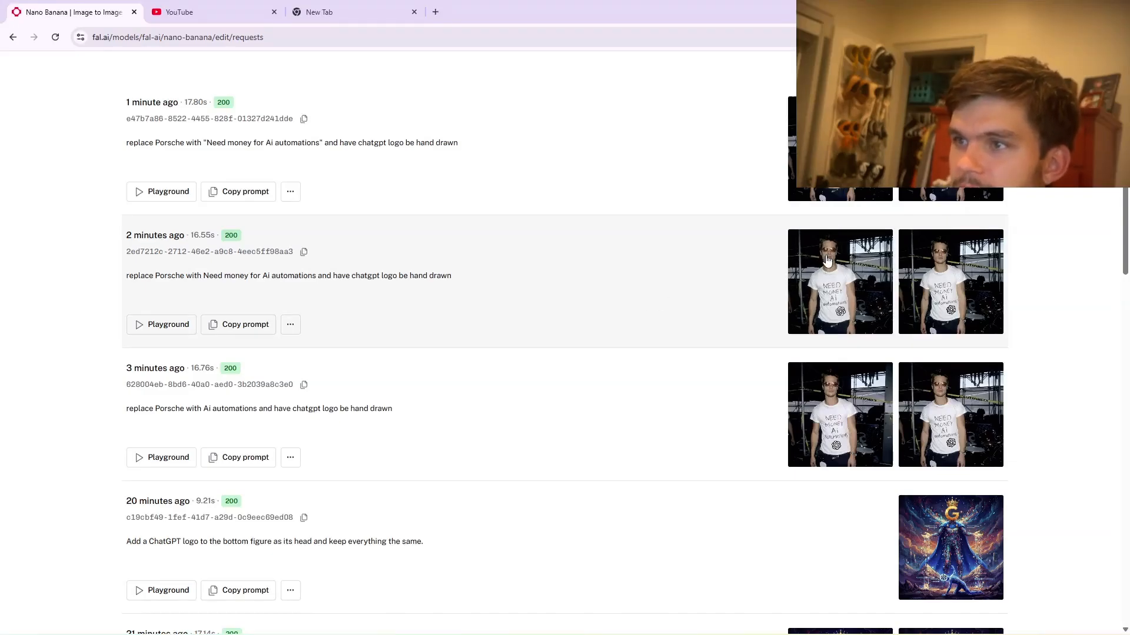
{"action": "scroll", "coordinate": [821, 268], "scroll_direction": "down", "scroll_amount": 9}
{"action": "scroll", "coordinate": [793, 309], "scroll_direction": "up", "scroll_amount": 13}
{"action": "scroll", "coordinate": [793, 309], "scroll_direction": "up", "scroll_amount": 1}
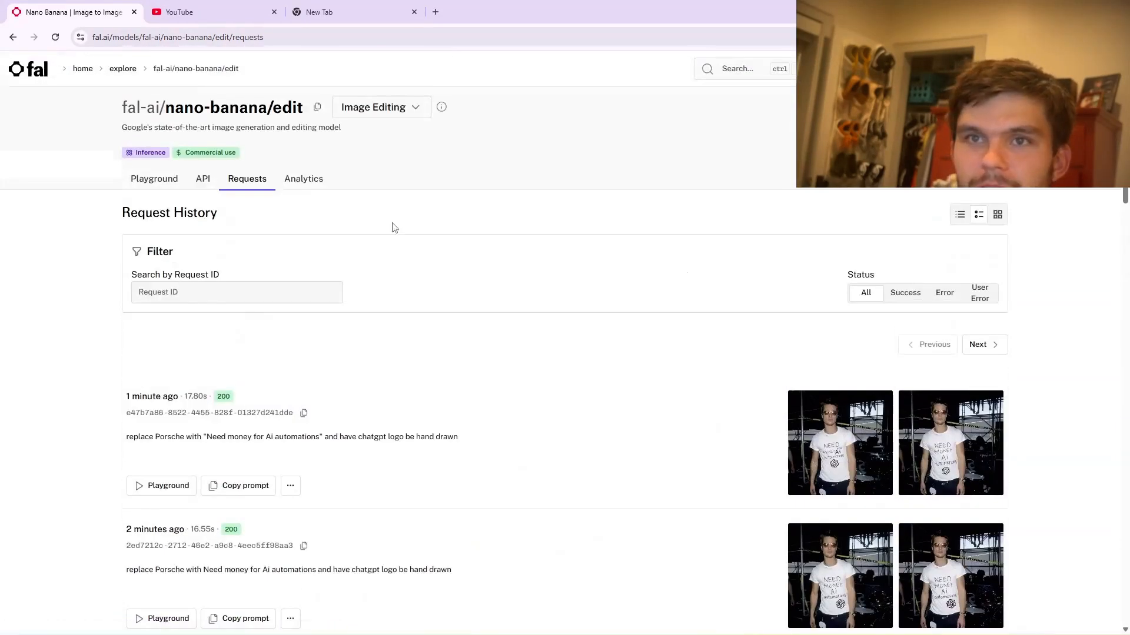
{"action": "scroll", "coordinate": [712, 361], "scroll_direction": "down", "scroll_amount": 2}
{"action": "scroll", "coordinate": [240, 184], "scroll_direction": "up", "scroll_amount": 4}
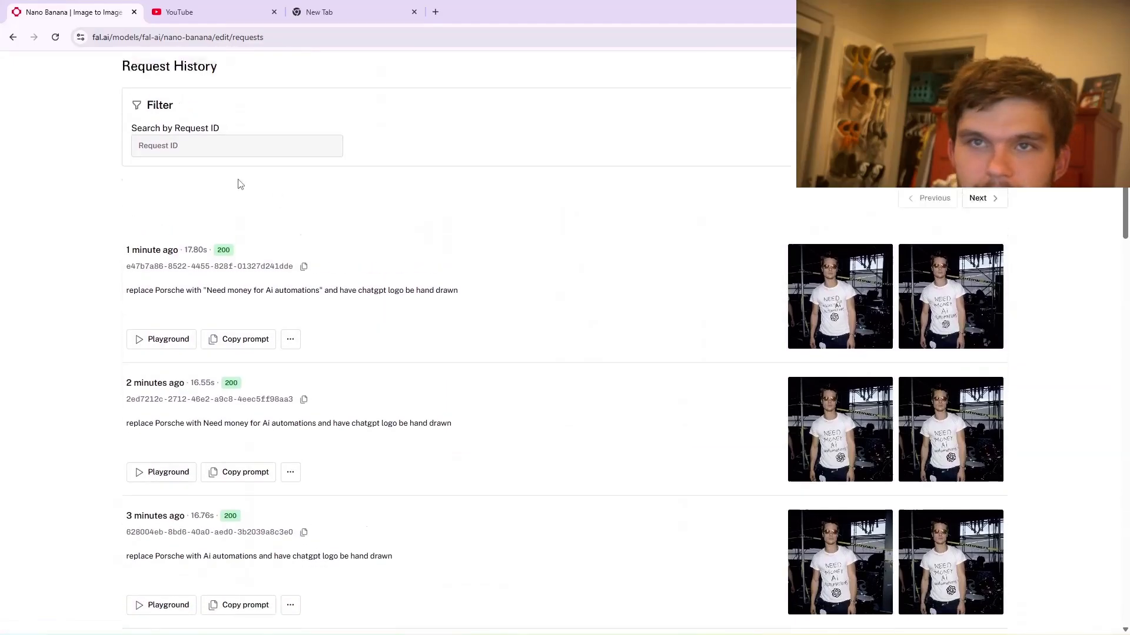
Return to the model's playground and add bcf34199a0c85bdd8c51936d4a8f570e from Downloads as the input image
{"action": "left_click", "coordinate": [155, 179]}
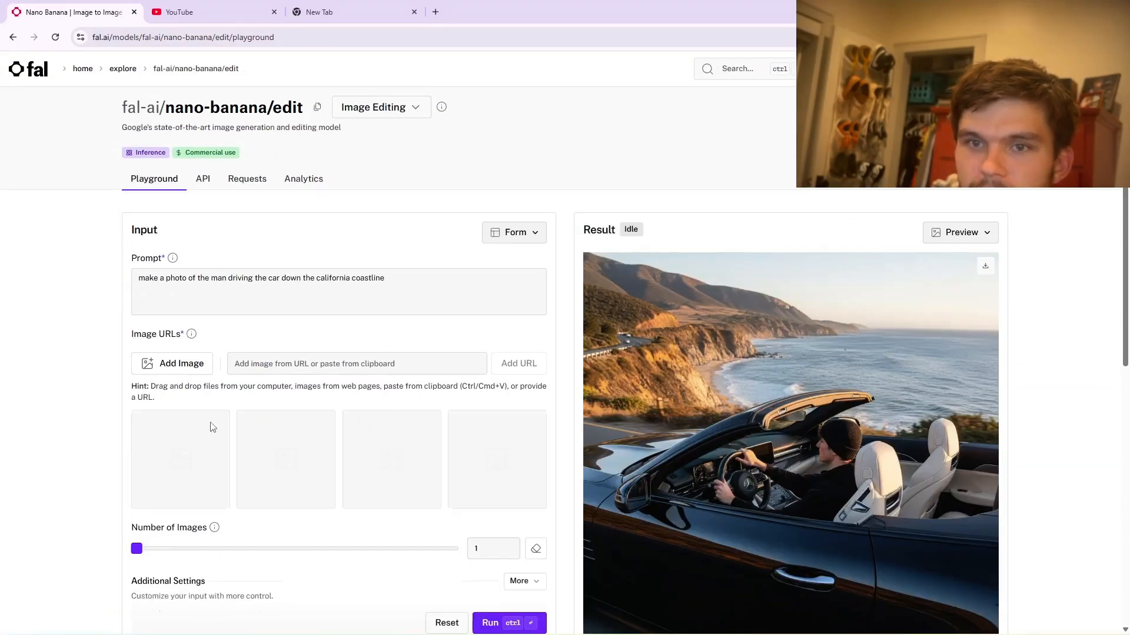
{"action": "left_click", "coordinate": [175, 367]}
{"action": "scroll", "coordinate": [265, 206], "scroll_direction": "down", "scroll_amount": 3}
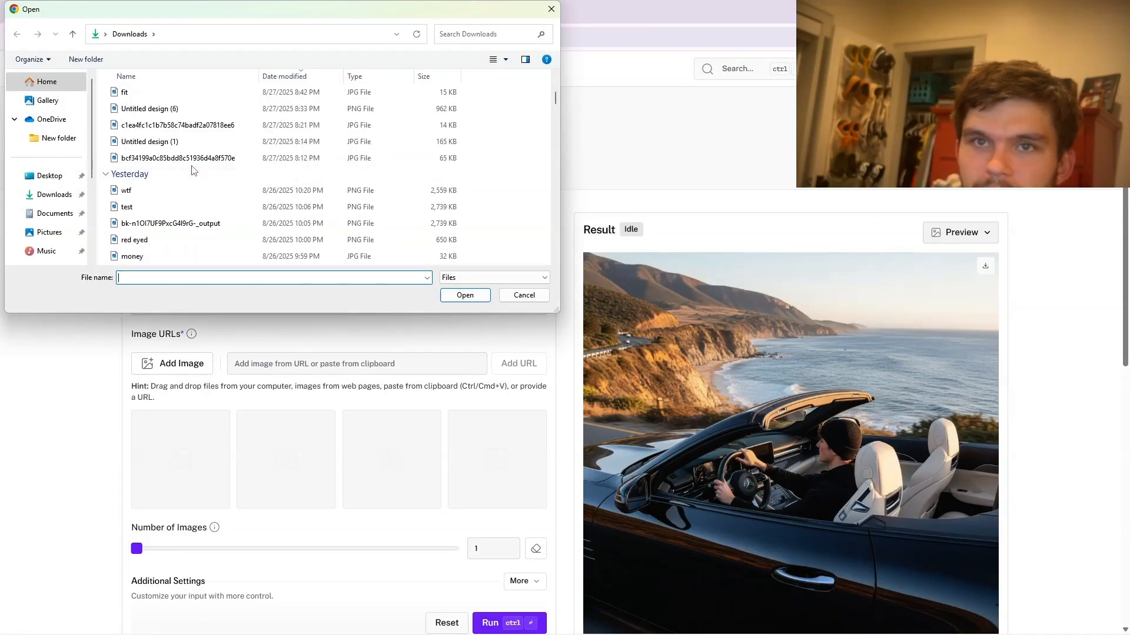
{"action": "left_click", "coordinate": [330, 159]}
{"action": "left_click", "coordinate": [464, 294]}
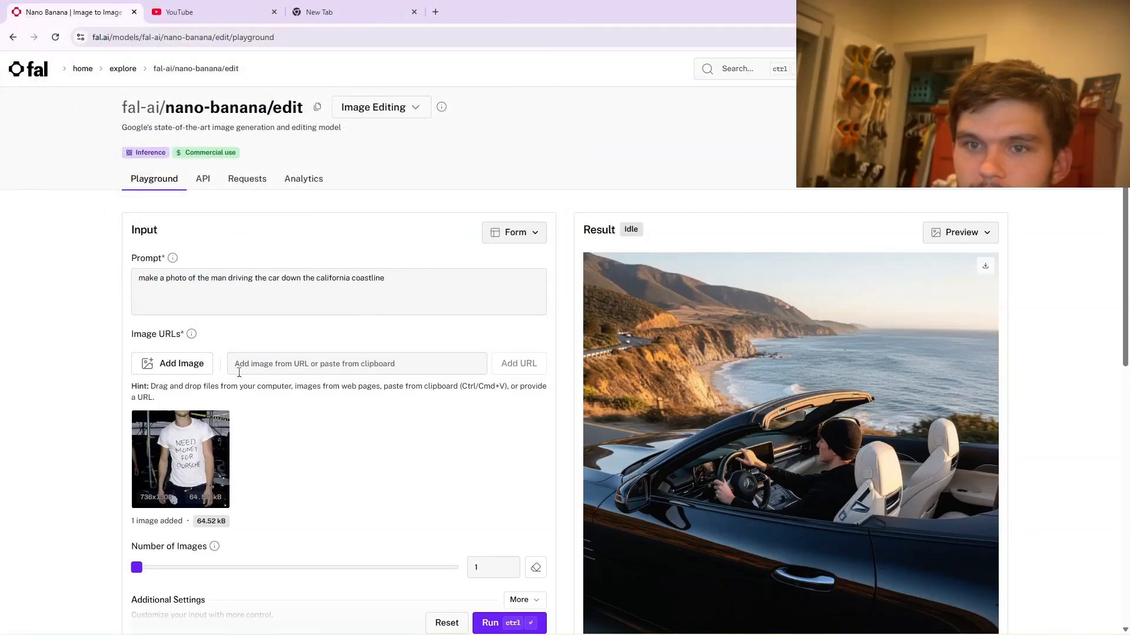
Replace the example prompt with "New video please watch" hand draw on shirt, quoting the shirt text, and run the generation
{"action": "triple_click", "coordinate": [418, 285]}
{"action": "key", "text": "BackSpace"}
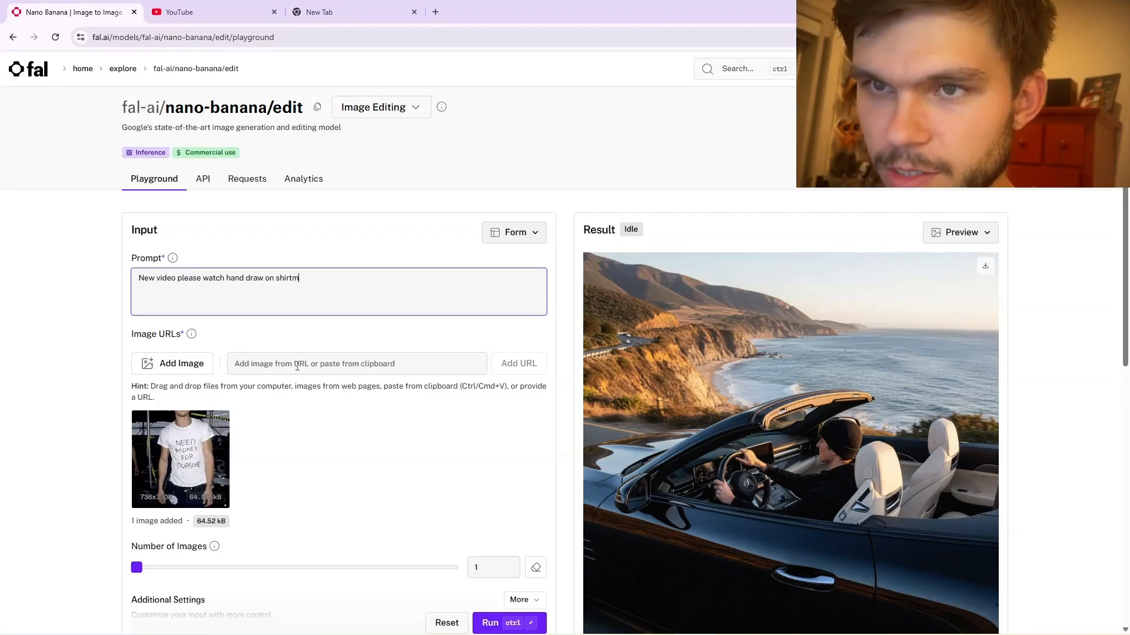
{"action": "scroll", "coordinate": [287, 481], "scroll_direction": "down", "scroll_amount": 2}
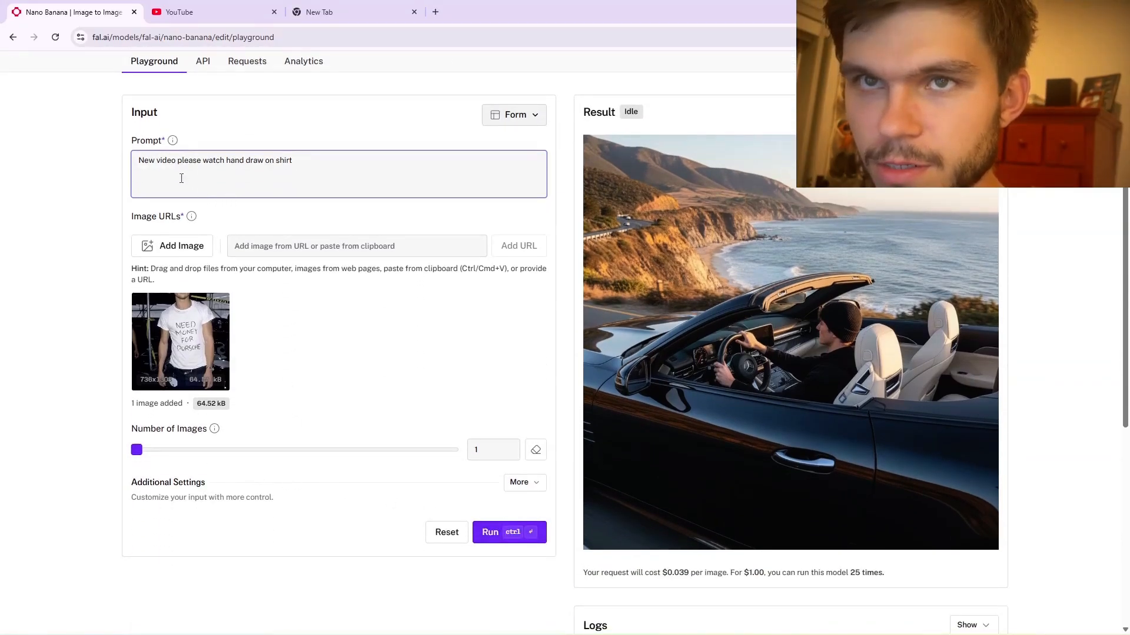
{"action": "type", "text": "\""}
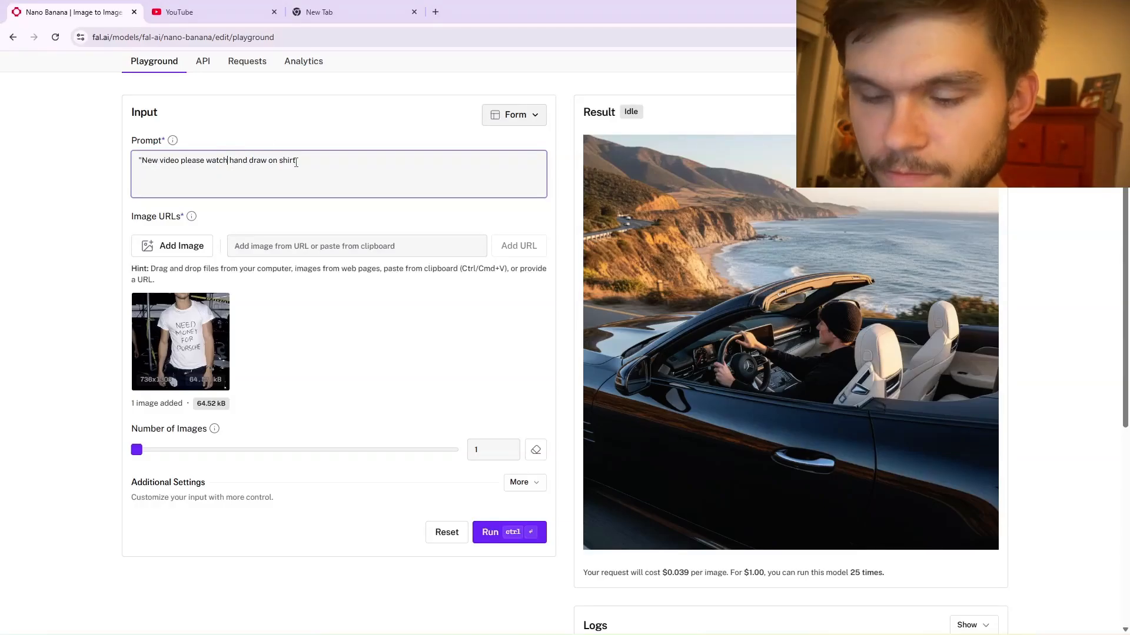
{"action": "type", "text": "\""}
{"action": "left_click", "coordinate": [515, 532]}
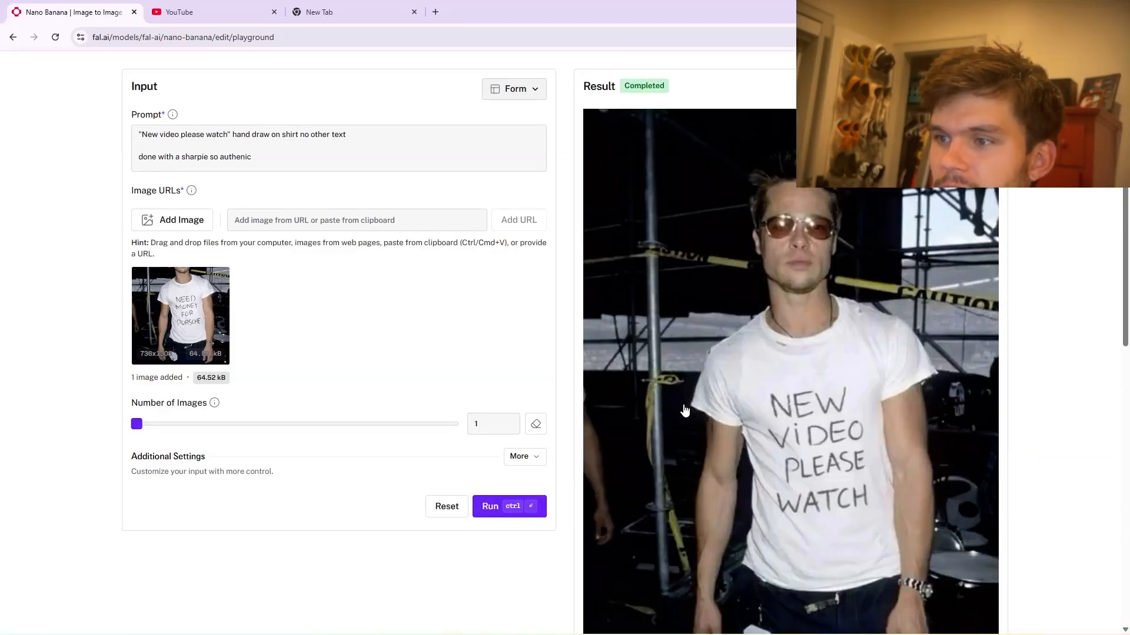
Examine the generated "New video please watch" T-shirt image and the follow-up options for it
{"action": "scroll", "coordinate": [686, 410], "scroll_direction": "down", "scroll_amount": 1}
{"action": "scroll", "coordinate": [686, 410], "scroll_direction": "down", "scroll_amount": 1}
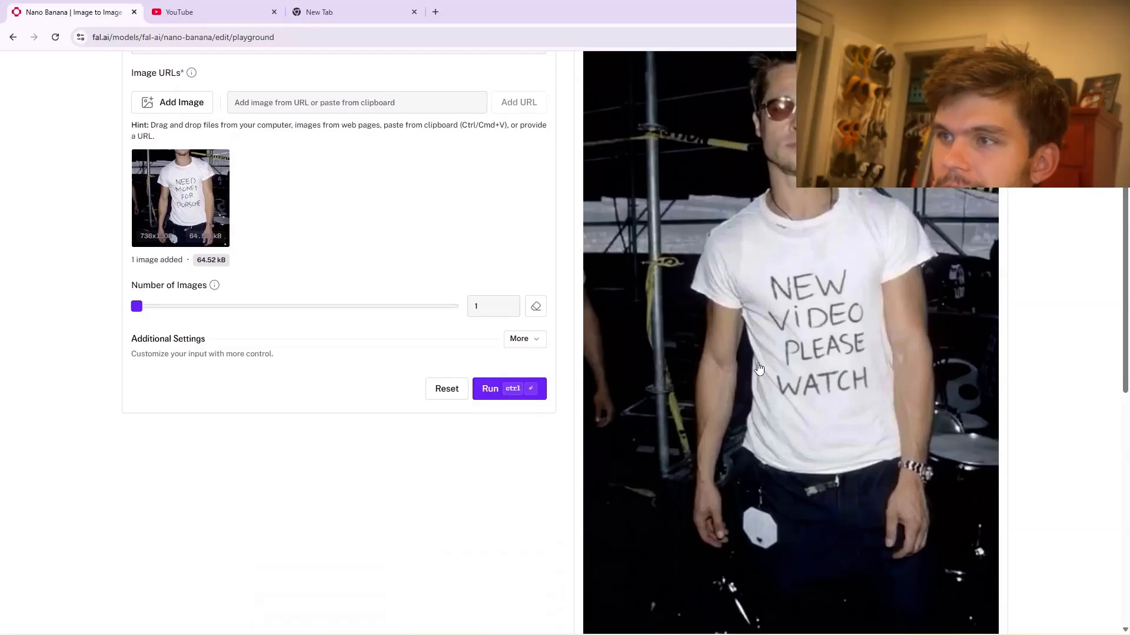
{"action": "scroll", "coordinate": [756, 374], "scroll_direction": "up", "scroll_amount": 1}
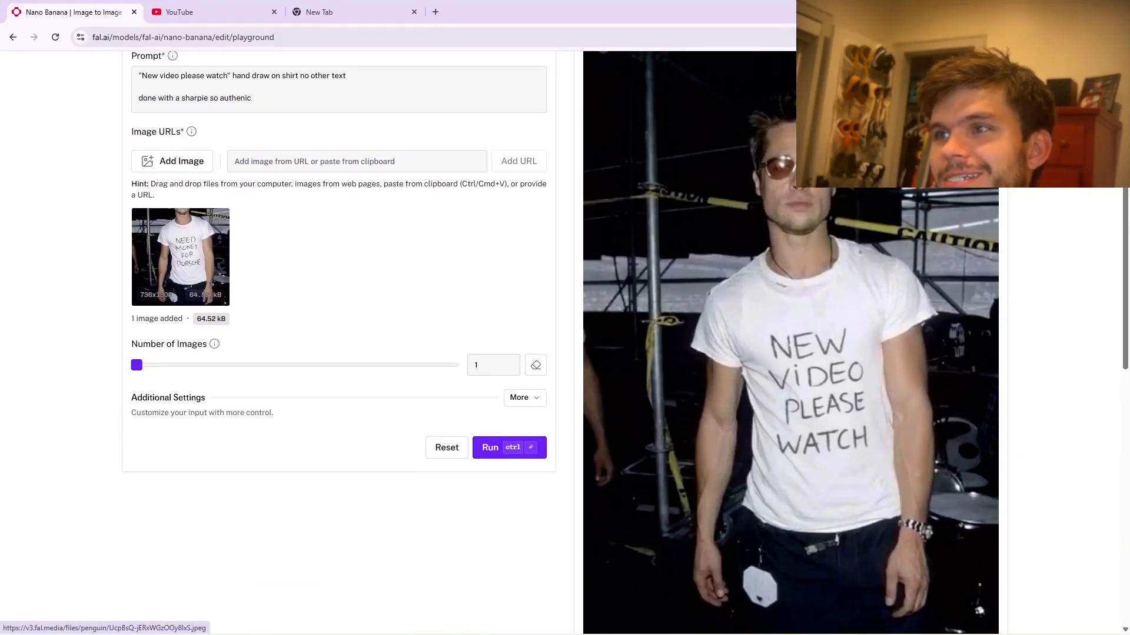
{"action": "left_click", "coordinate": [978, 66]}
{"action": "scroll", "coordinate": [813, 241], "scroll_direction": "down", "scroll_amount": 5}
{"action": "left_click", "coordinate": [814, 274]}
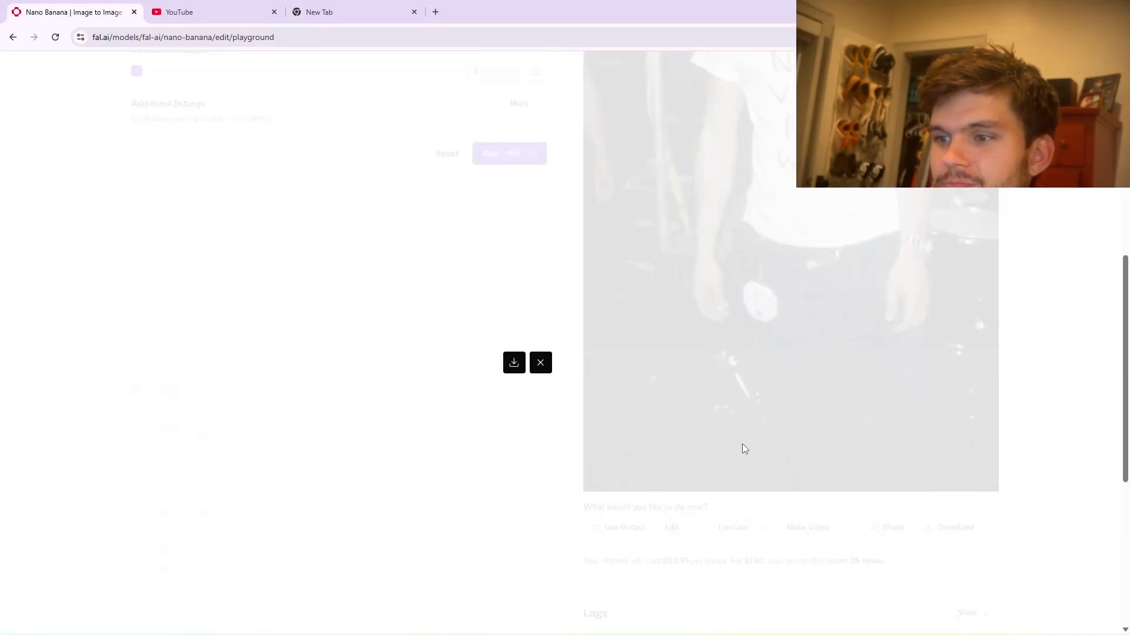
{"action": "left_click", "coordinate": [1001, 311]}
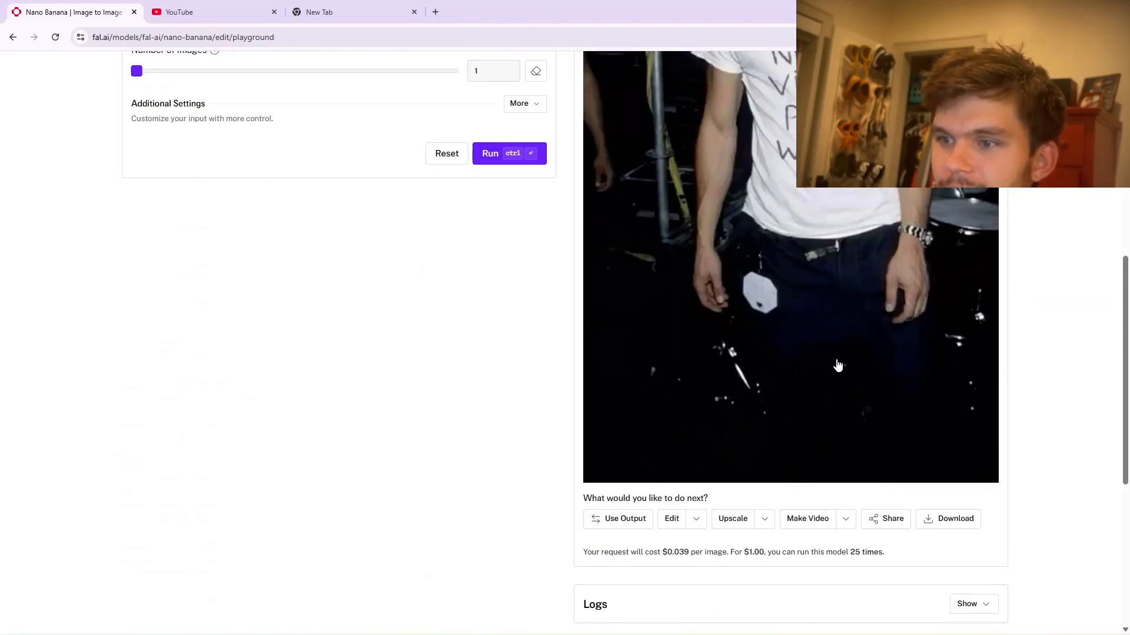
{"action": "scroll", "coordinate": [838, 366], "scroll_direction": "down", "scroll_amount": 2}
{"action": "left_click", "coordinate": [764, 405]}
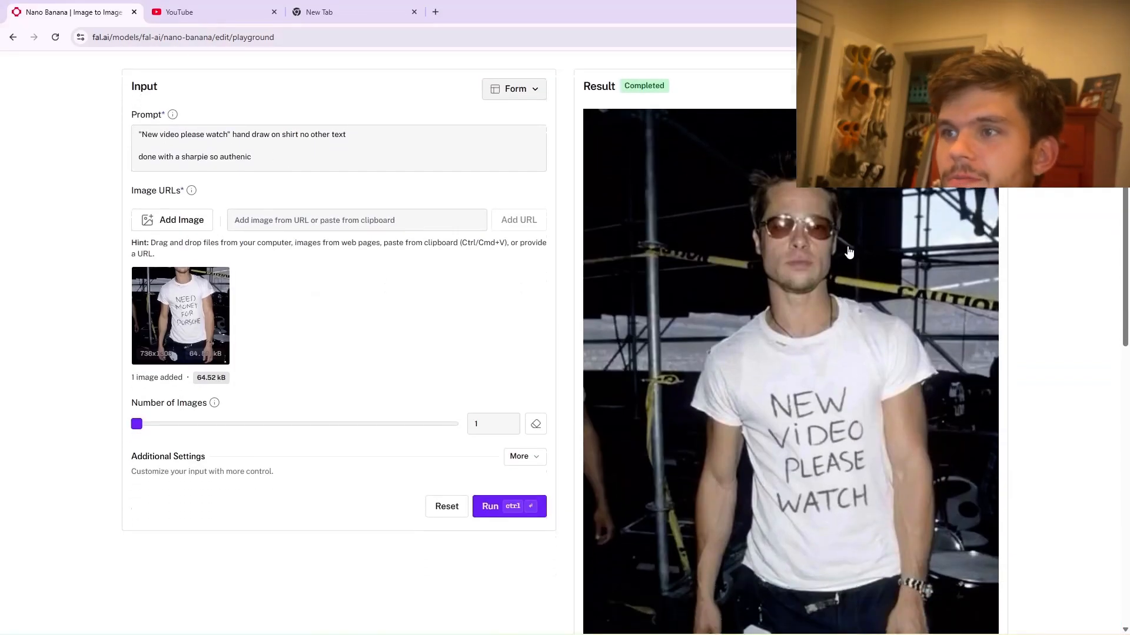
{"action": "left_click", "coordinate": [158, 7]}
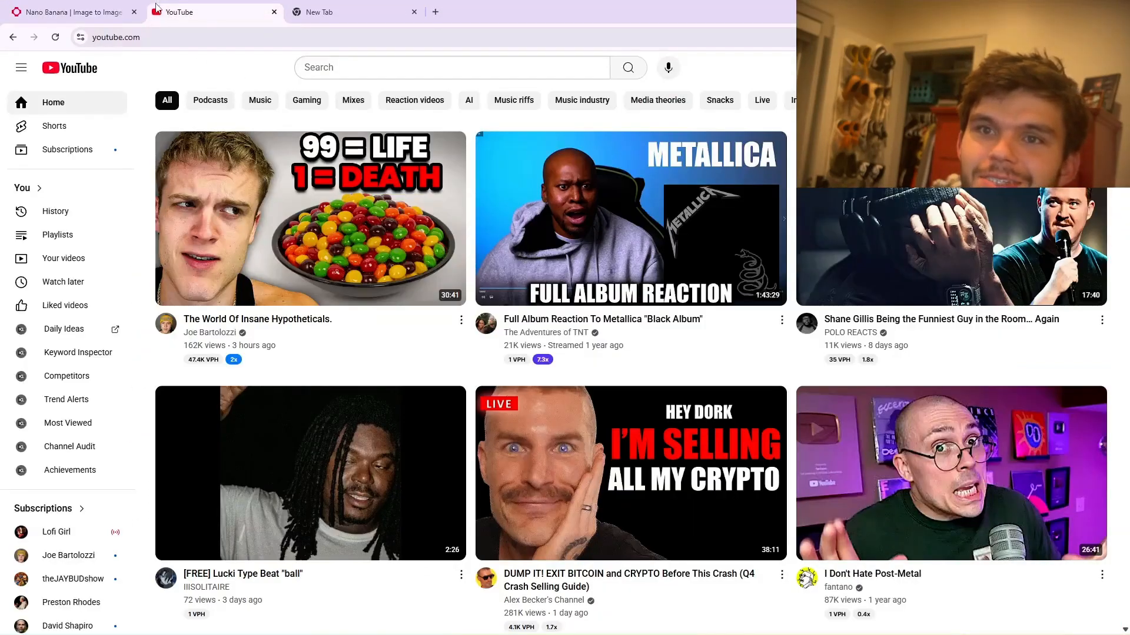
{"action": "left_click", "coordinate": [82, 10]}
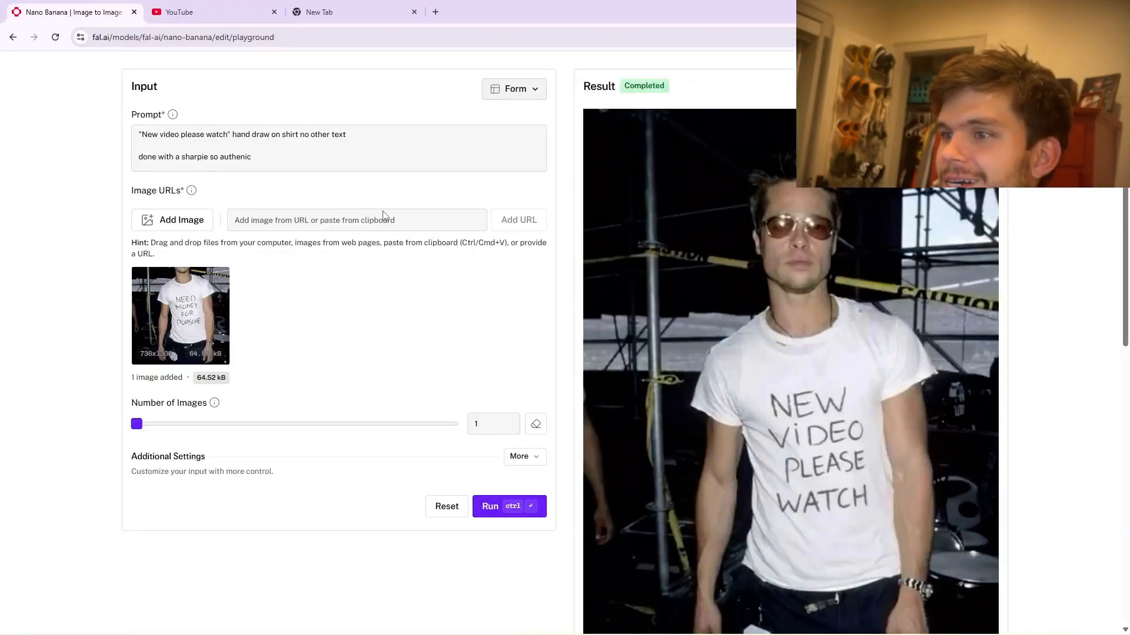
{"action": "scroll", "coordinate": [653, 271], "scroll_direction": "down", "scroll_amount": 7}
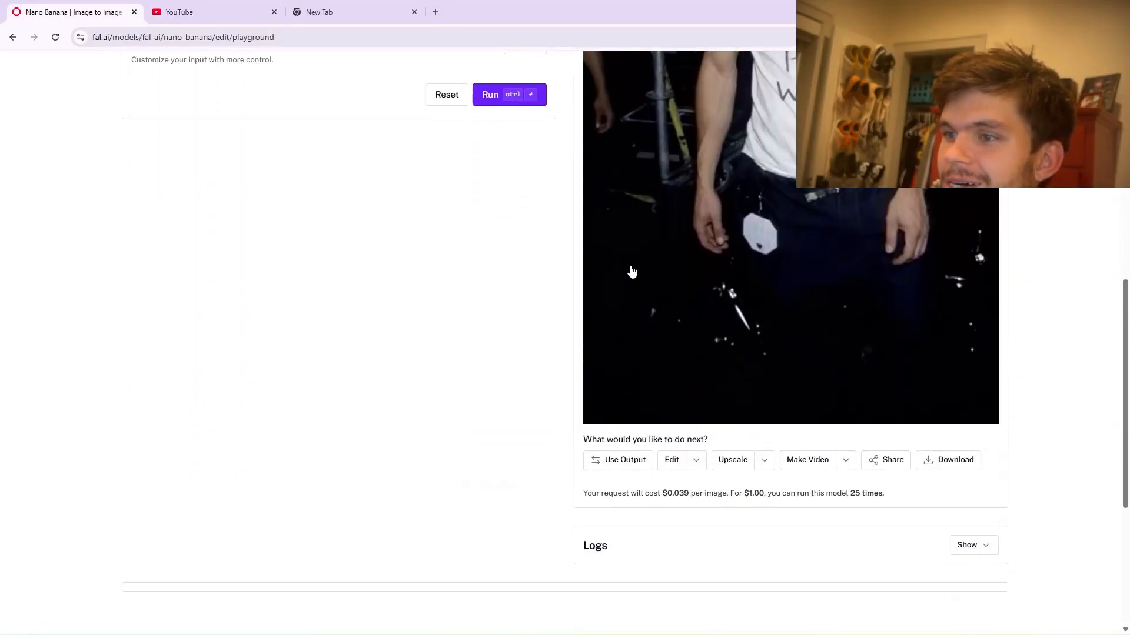
{"action": "scroll", "coordinate": [631, 272], "scroll_direction": "up", "scroll_amount": 9}
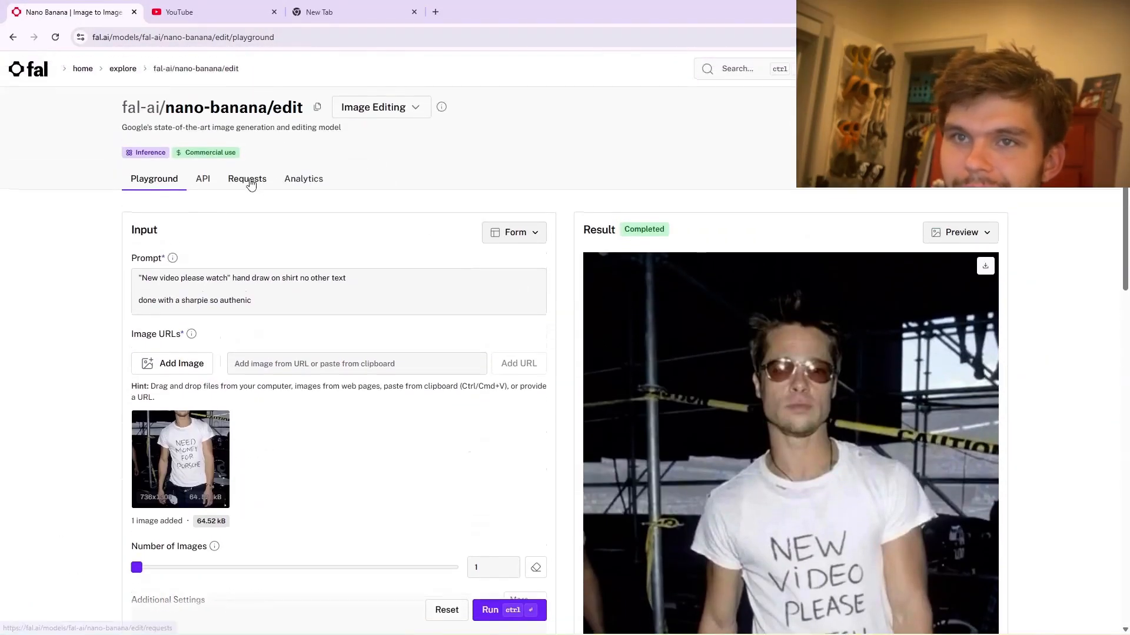
Browse the request history and view the enlarged output of the request asking for a more consistent photo with similar coloring
{"action": "left_click", "coordinate": [248, 180]}
{"action": "scroll", "coordinate": [643, 310], "scroll_direction": "down", "scroll_amount": 5}
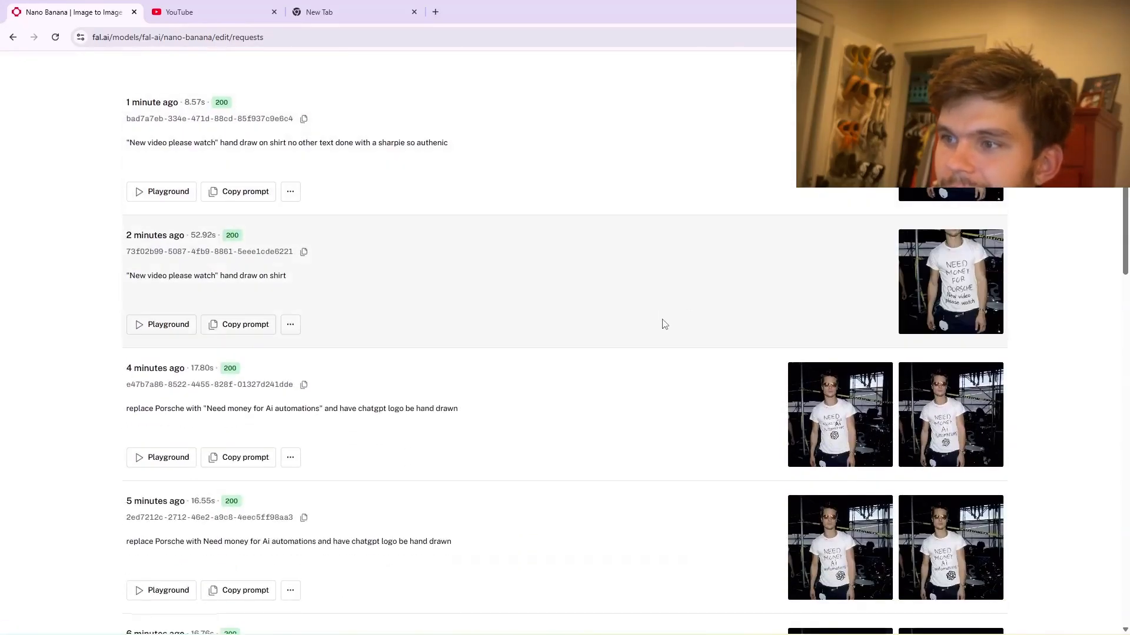
{"action": "scroll", "coordinate": [665, 324], "scroll_direction": "down", "scroll_amount": 4}
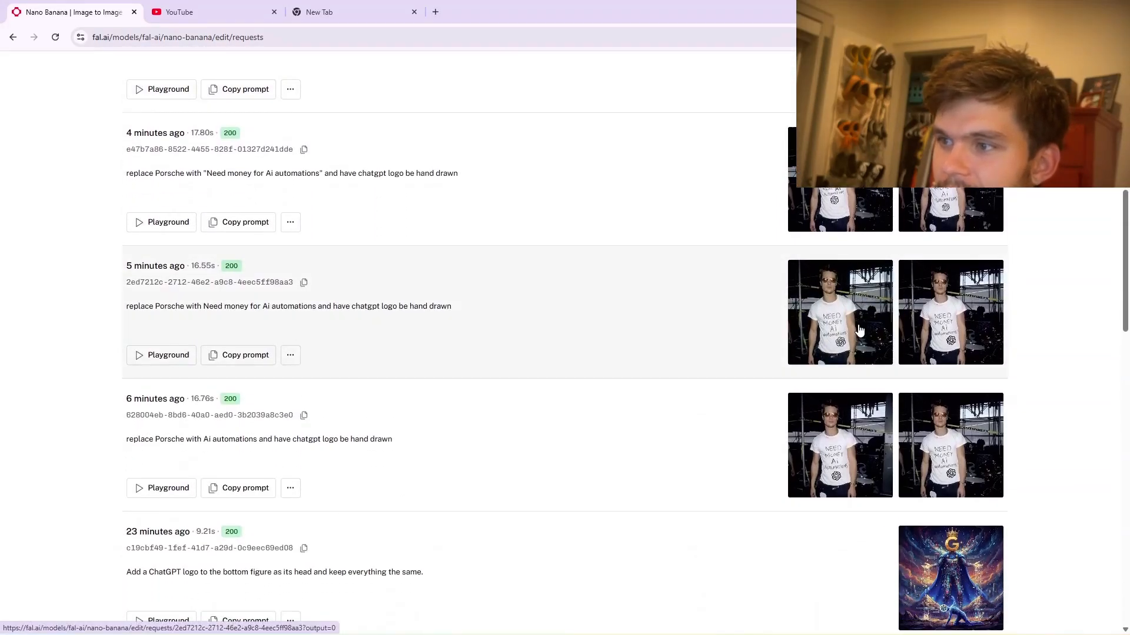
{"action": "scroll", "coordinate": [859, 330], "scroll_direction": "down", "scroll_amount": 12}
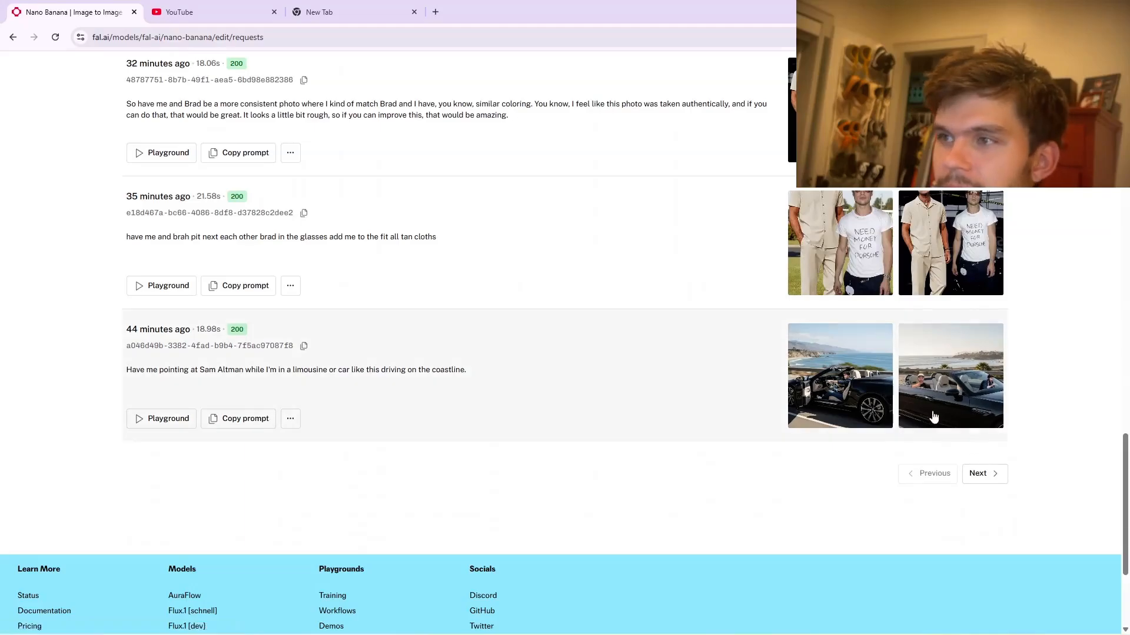
{"action": "scroll", "coordinate": [934, 417], "scroll_direction": "up", "scroll_amount": 4}
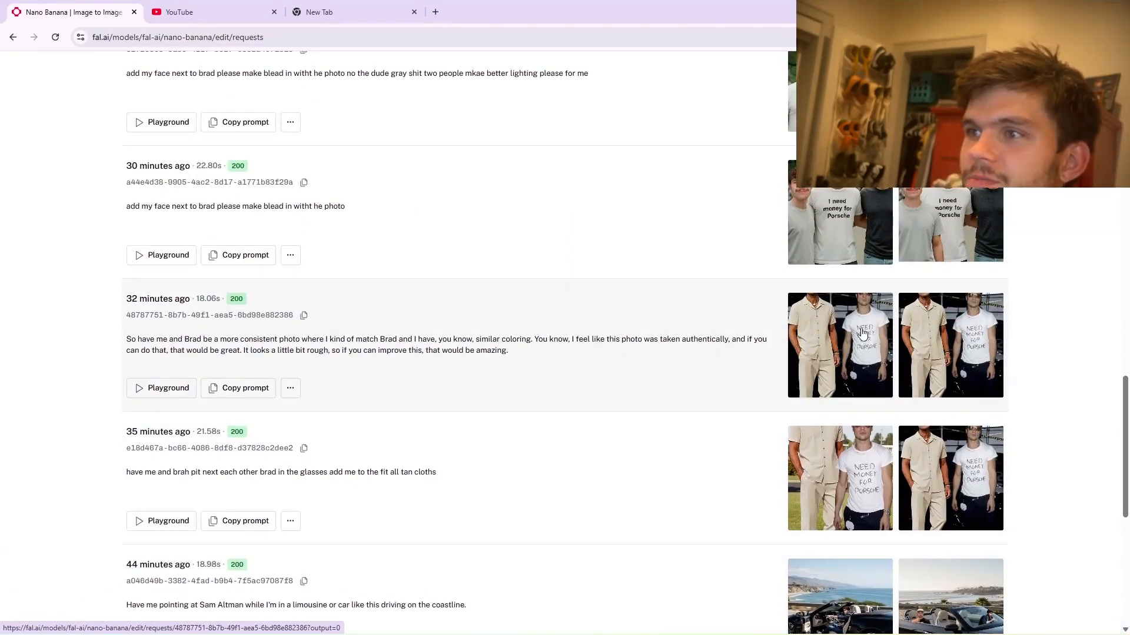
{"action": "left_click", "coordinate": [862, 333]}
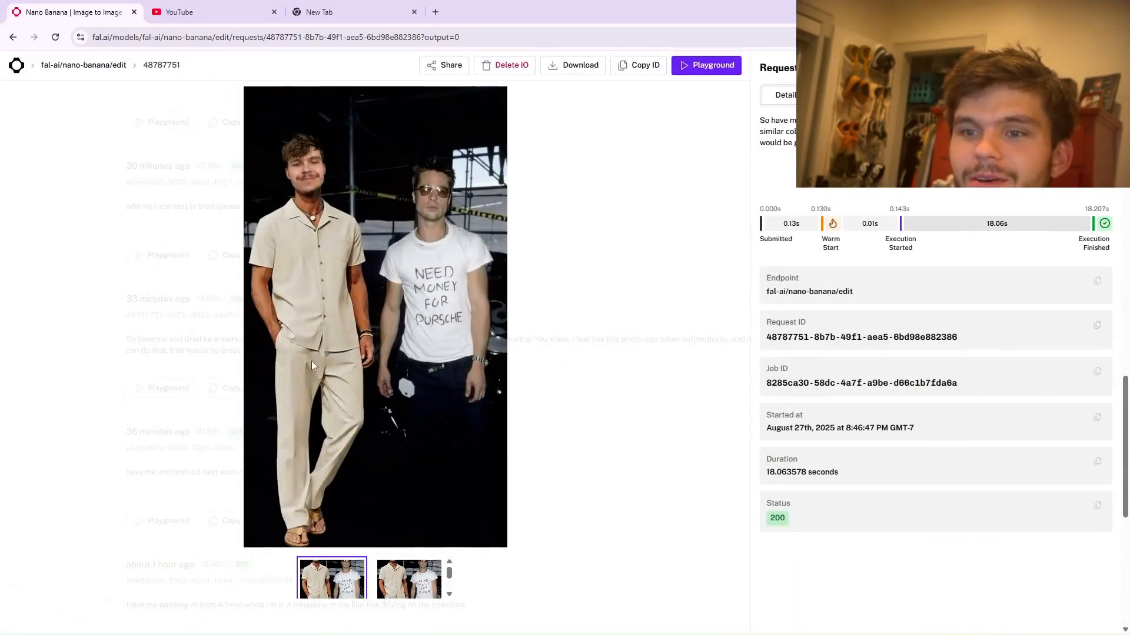
{"action": "left_click", "coordinate": [134, 138]}
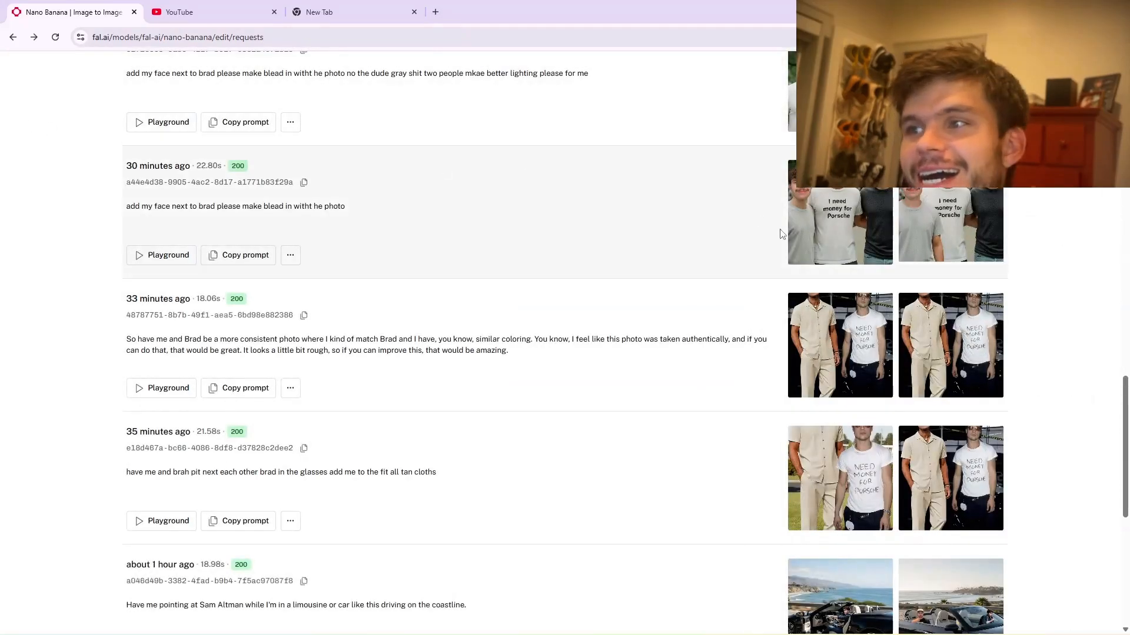
View the enlarged output of the request to add a face beside the two people with better lighting
{"action": "scroll", "coordinate": [288, 278], "scroll_direction": "up", "scroll_amount": 2}
{"action": "left_click", "coordinate": [288, 278]}
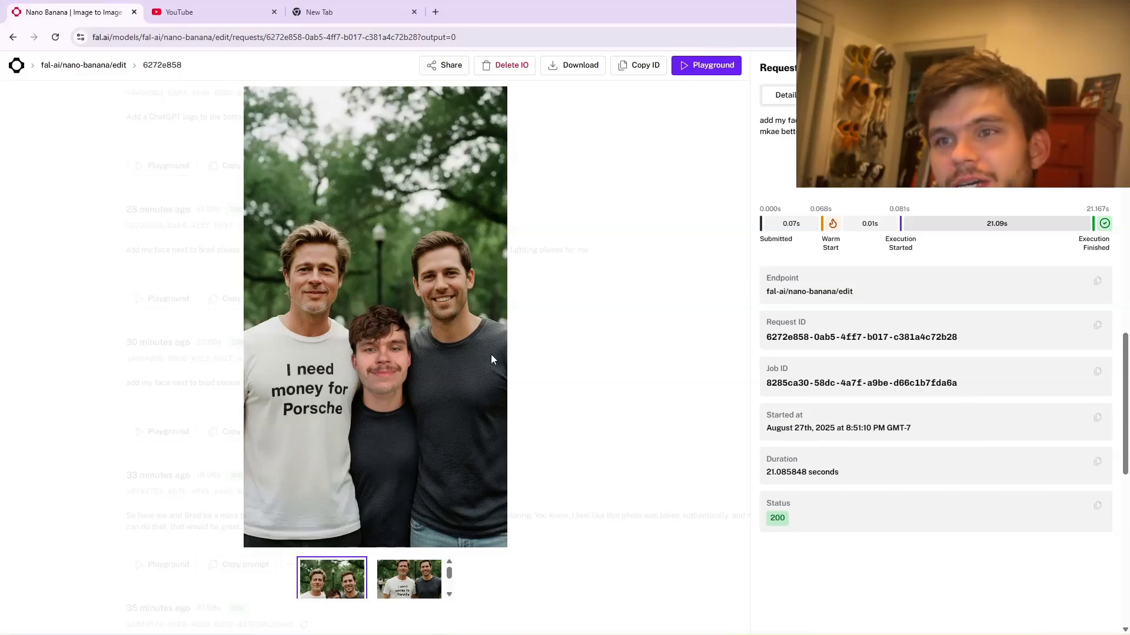
{"action": "key", "text": "Escape"}
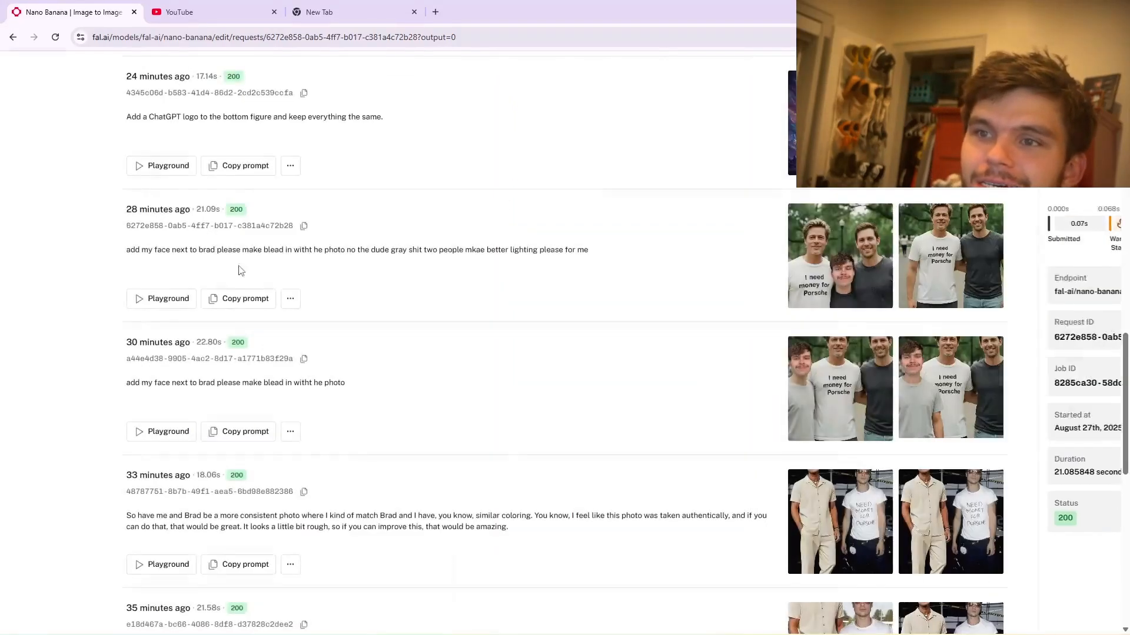